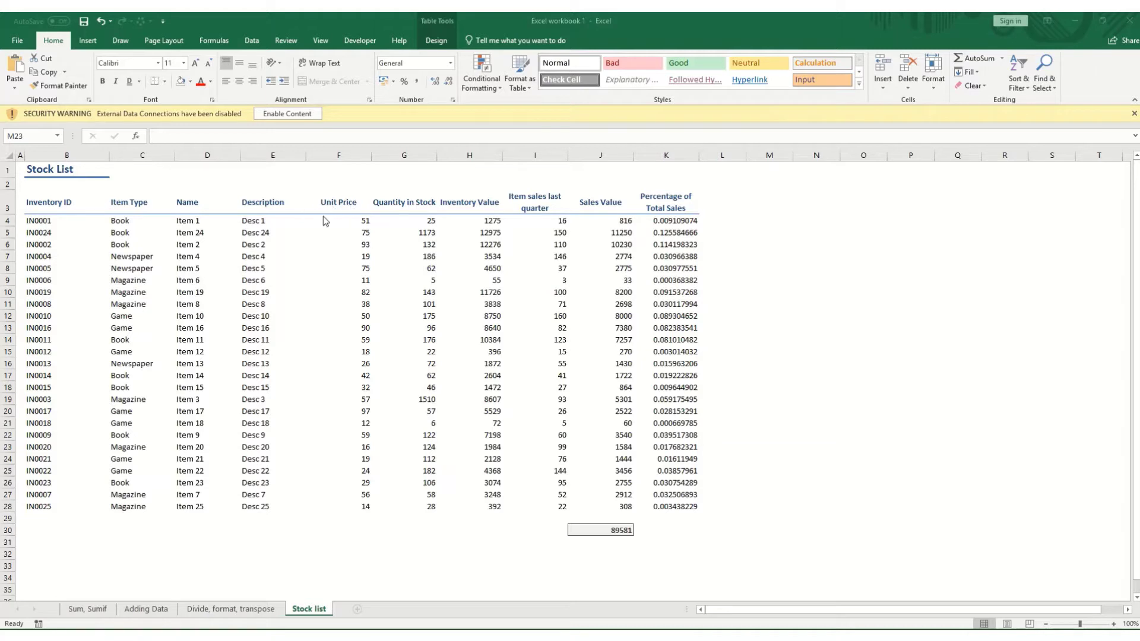
- Format the Unit Price values in F4:F28 as Currency
click(340, 222)
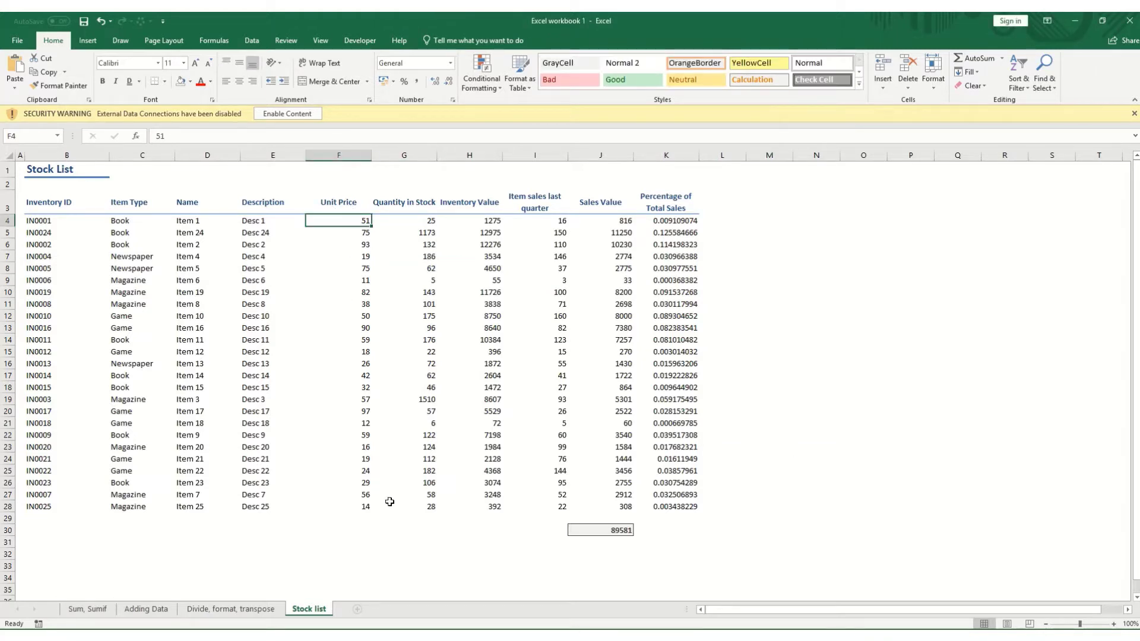
shift+click(360, 507)
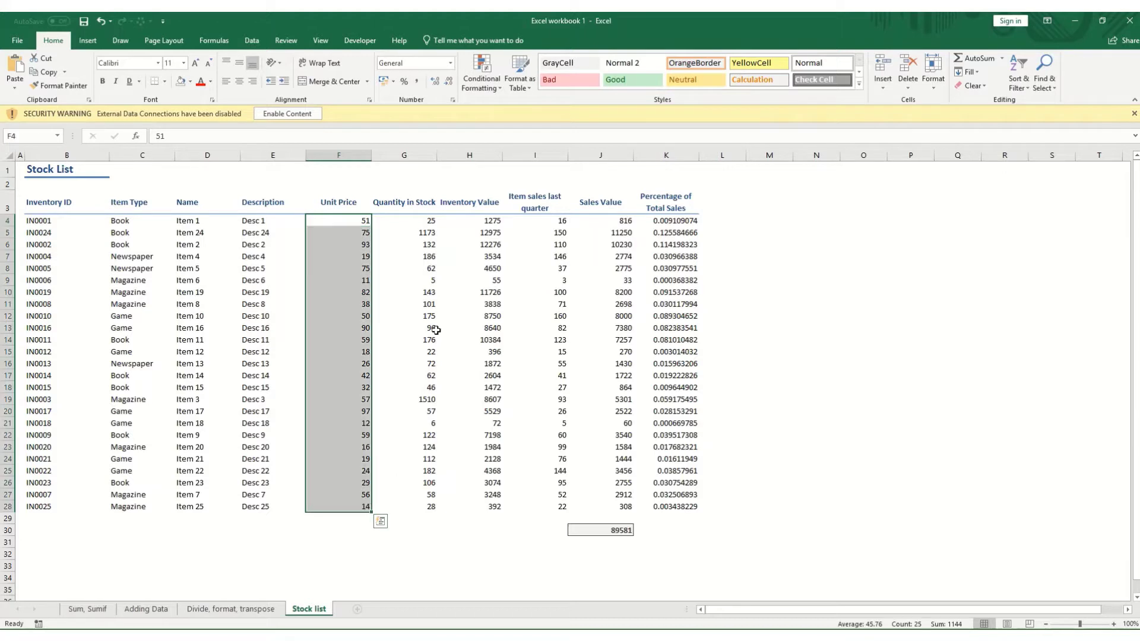
click(451, 64)
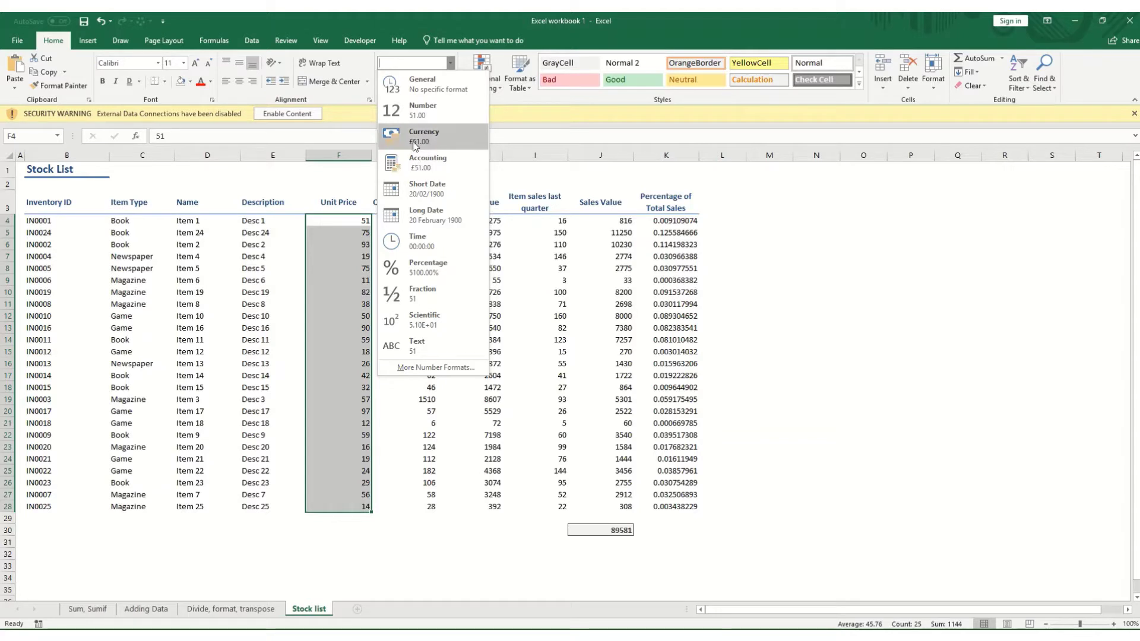
click(414, 146)
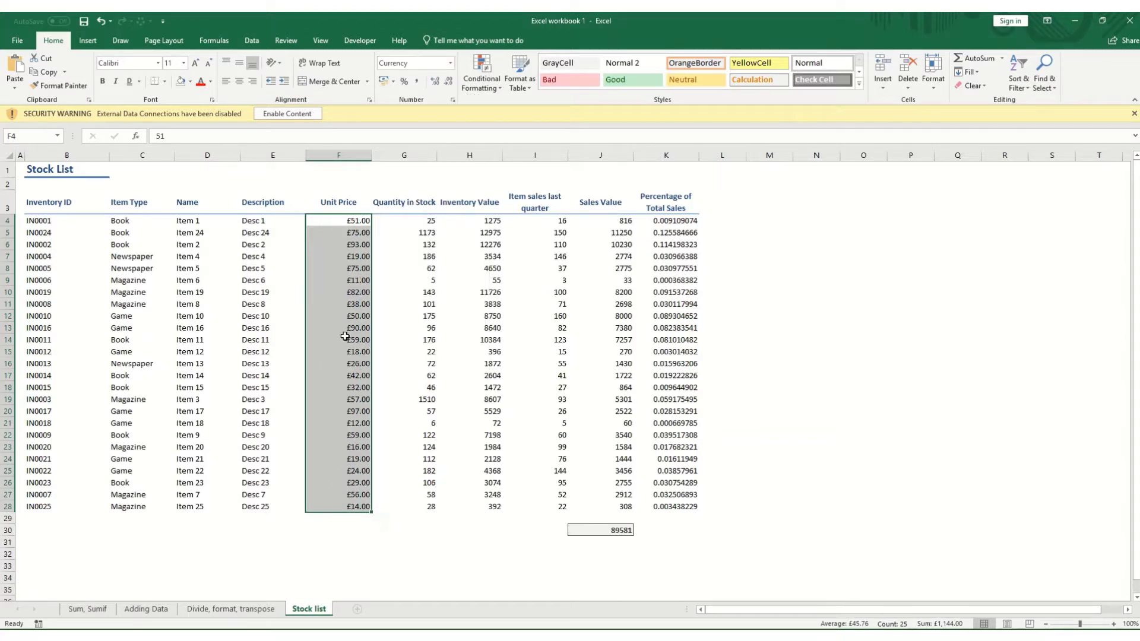
- Apply the accounting format to the Unit Price values in F4:F28, first as $ English (United States), finally as £ English (United Kingdom)
click(393, 83)
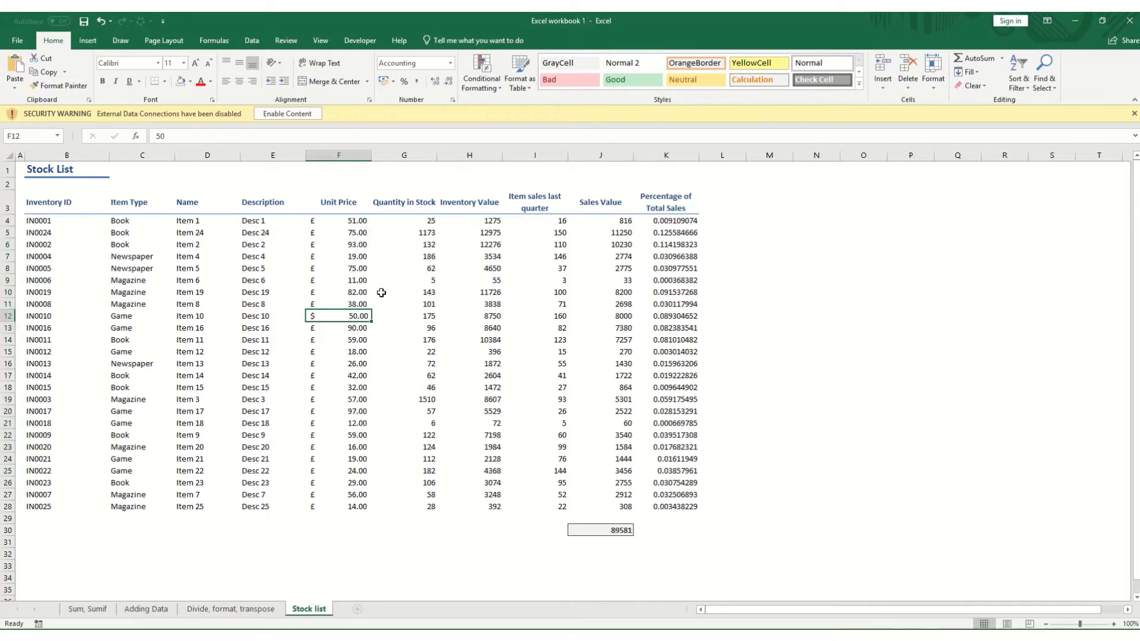
click(394, 82)
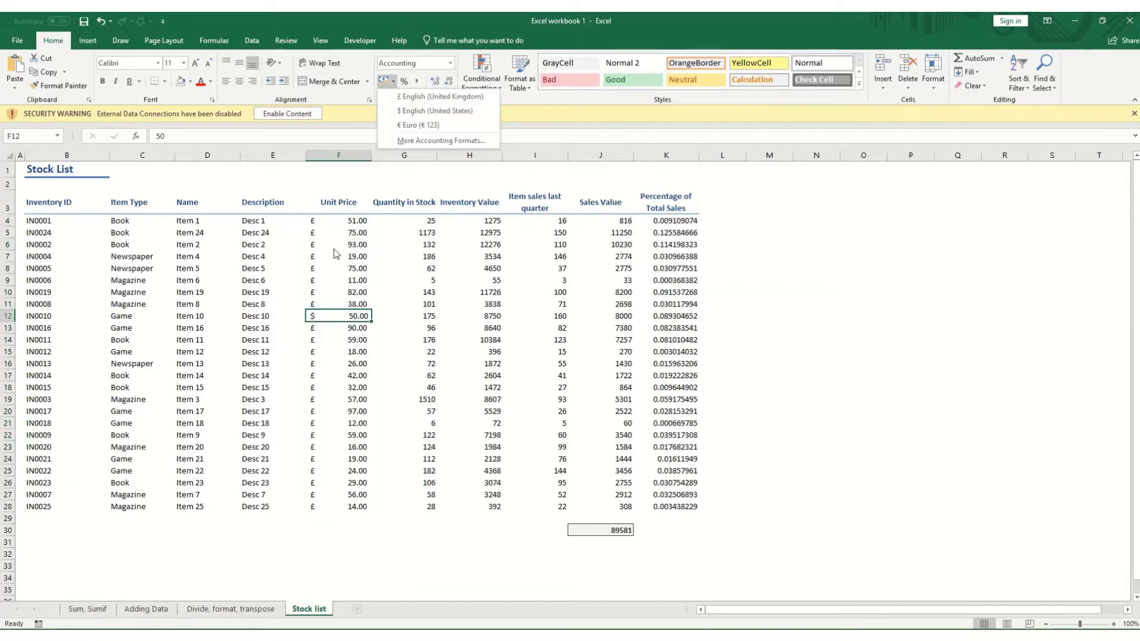
click(338, 221)
drag(338, 221, 331, 513)
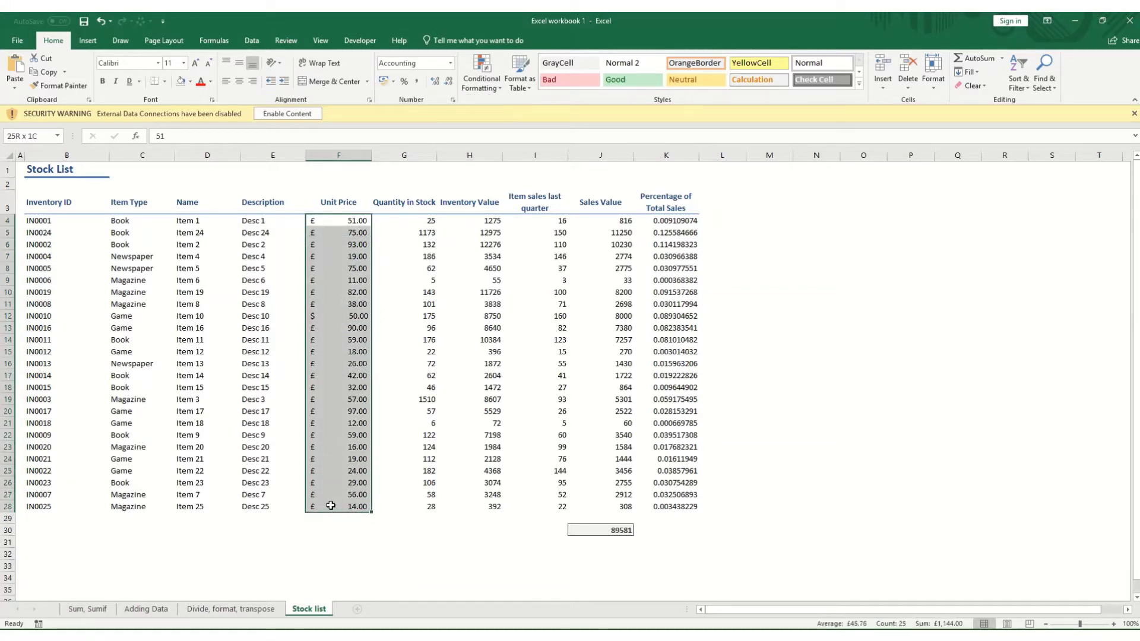
click(391, 84)
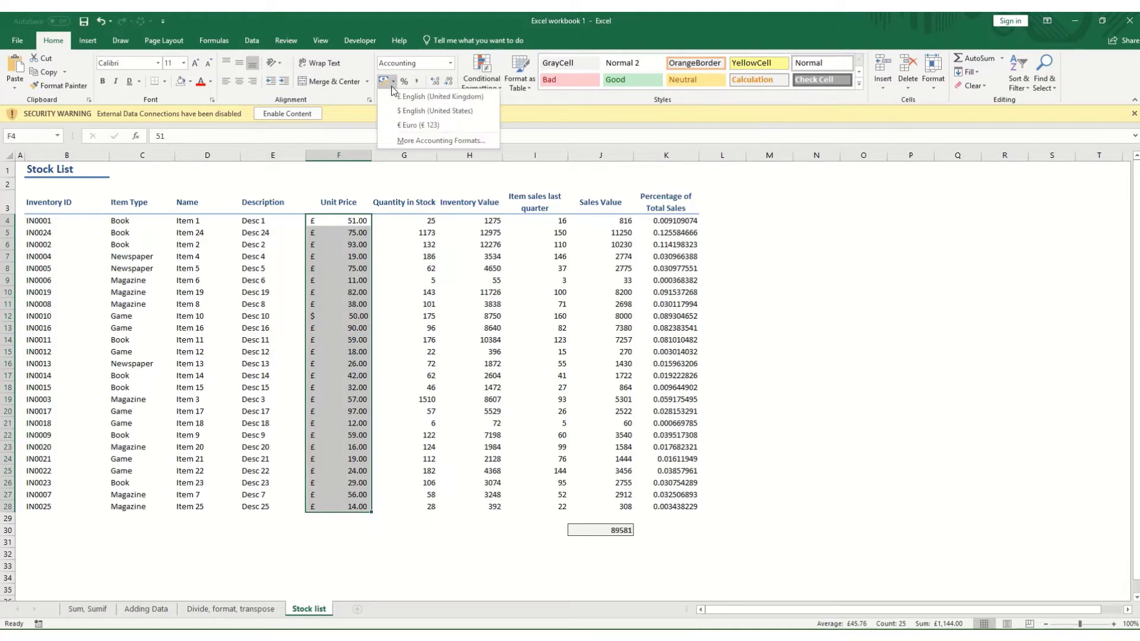
click(410, 111)
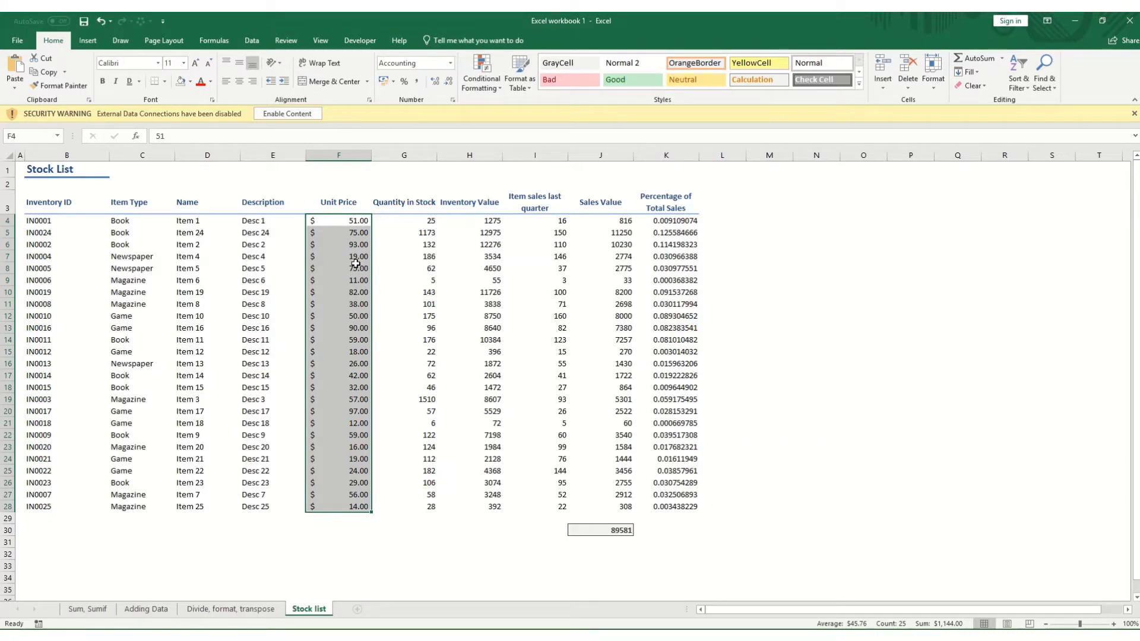
click(392, 80)
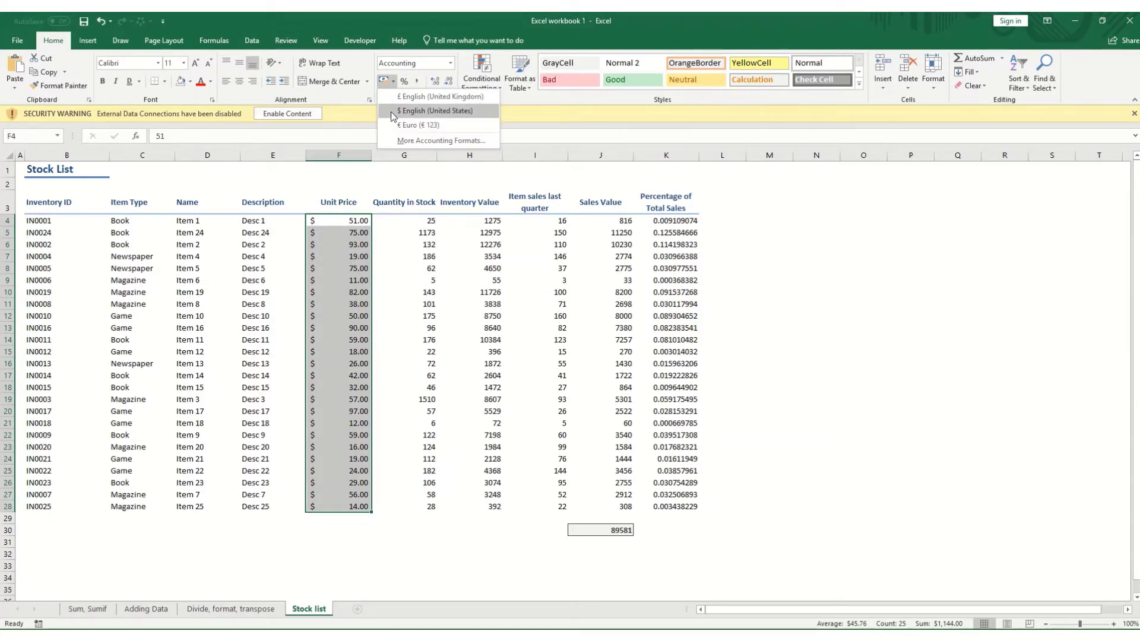
click(404, 93)
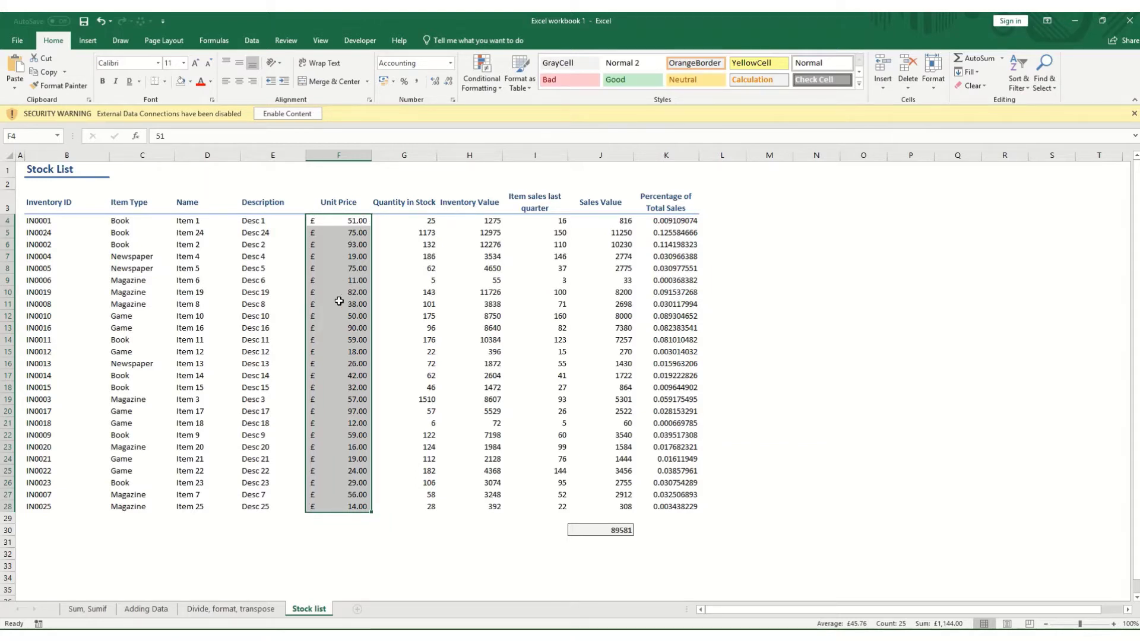
- Enter 0 as Item 6's unit price in F9, and undo that entry
click(351, 279)
text(0)
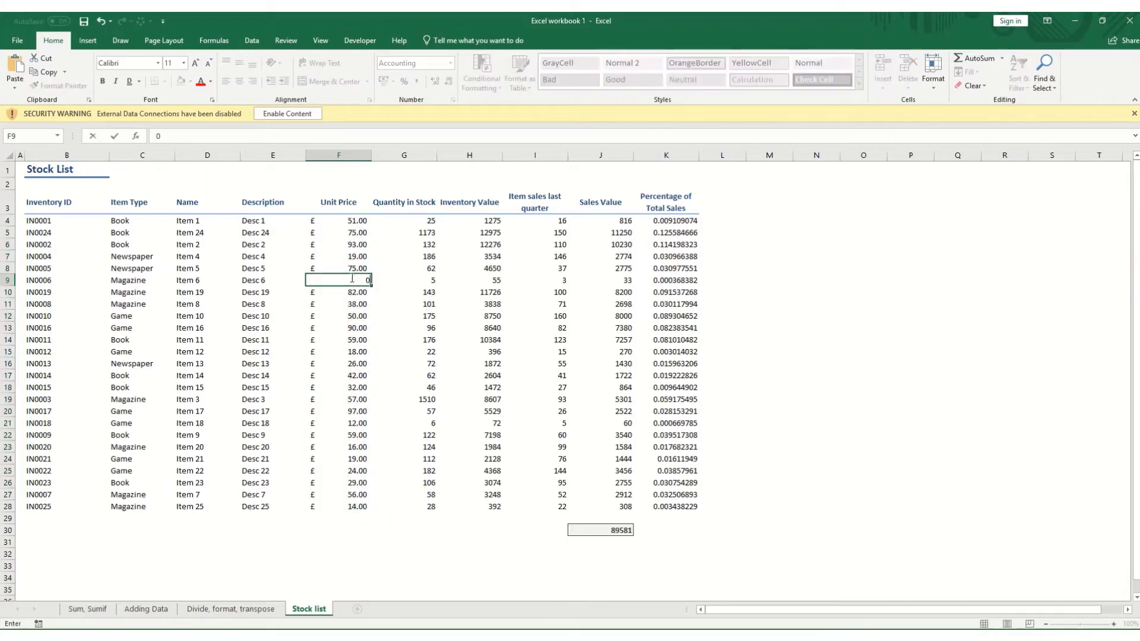
key(Tab)
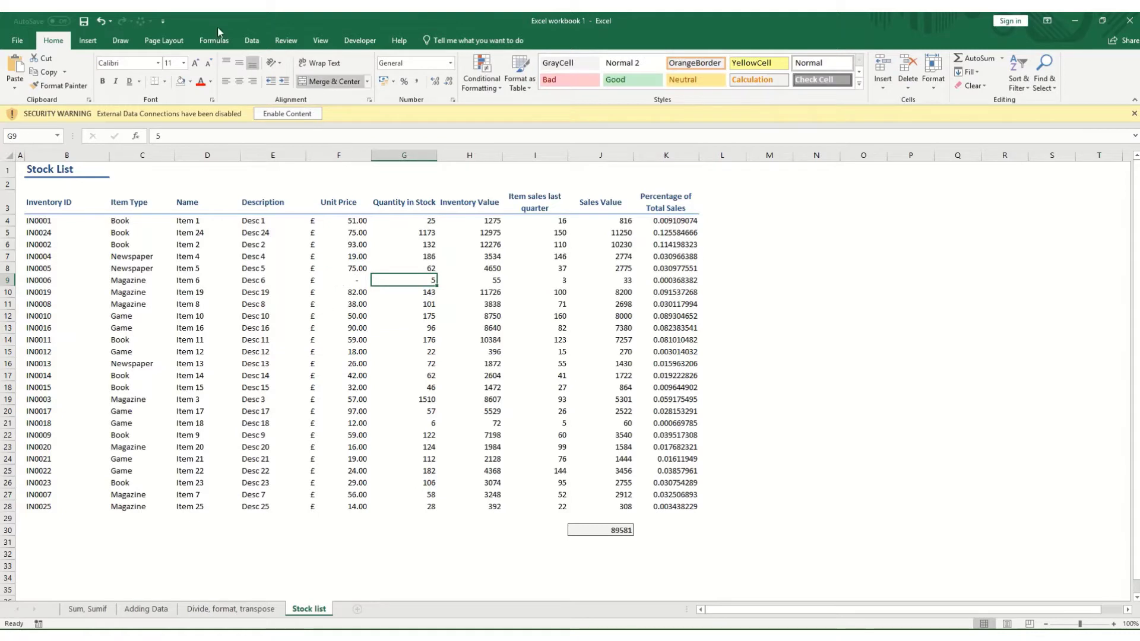
click(110, 22)
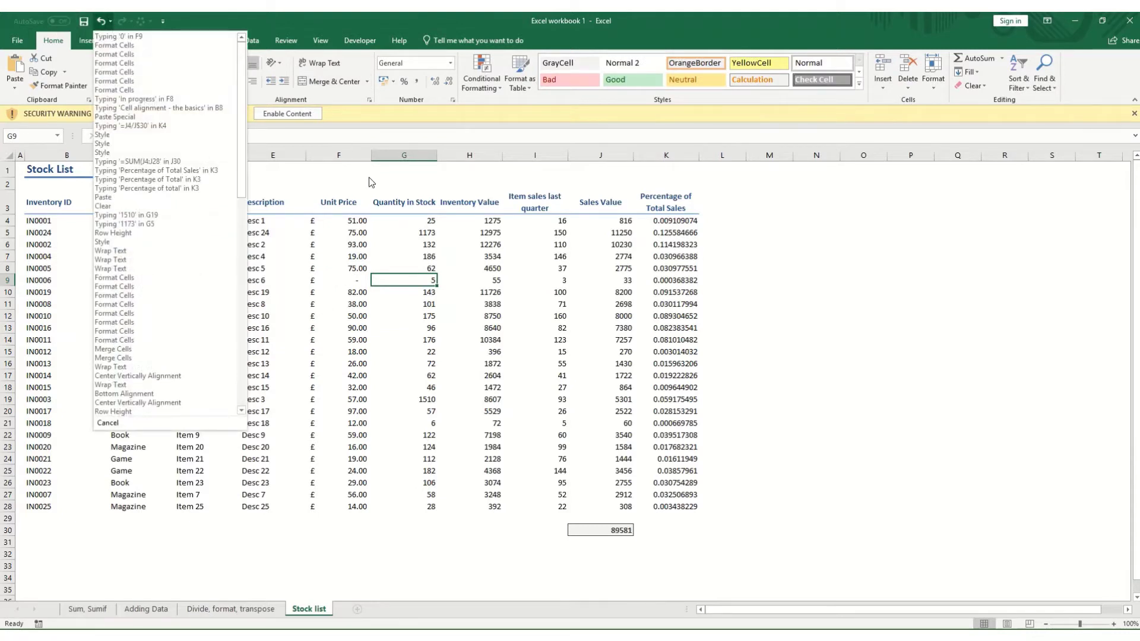
click(104, 36)
- Switch the Unit Price values in F4:F28 back to the Currency number format
click(359, 221)
drag(364, 275, 358, 506)
click(451, 63)
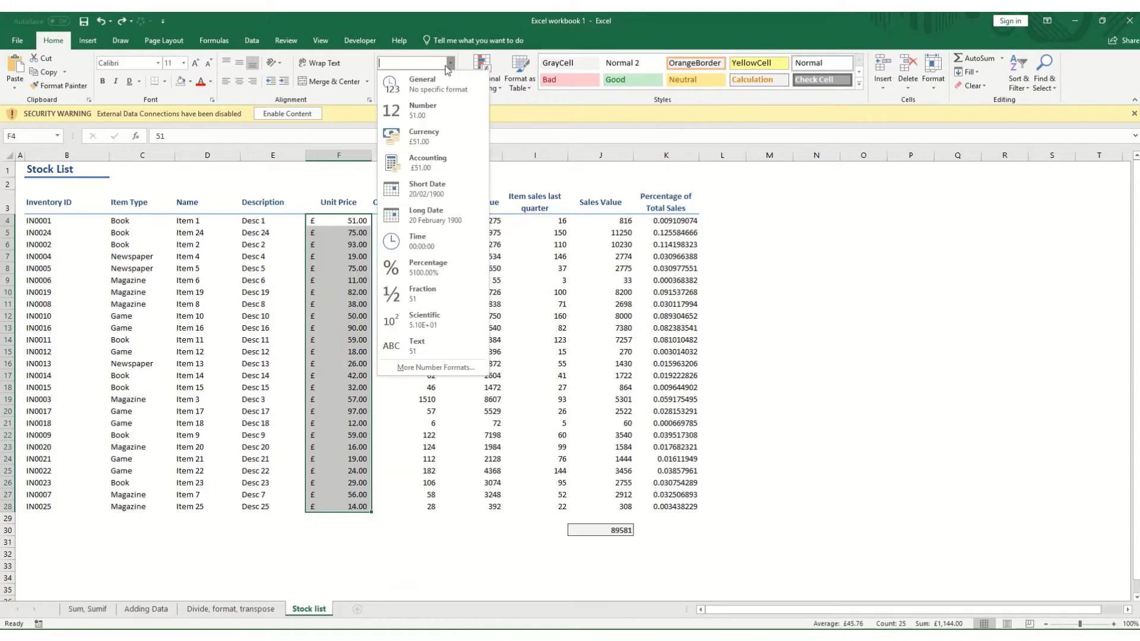
click(416, 132)
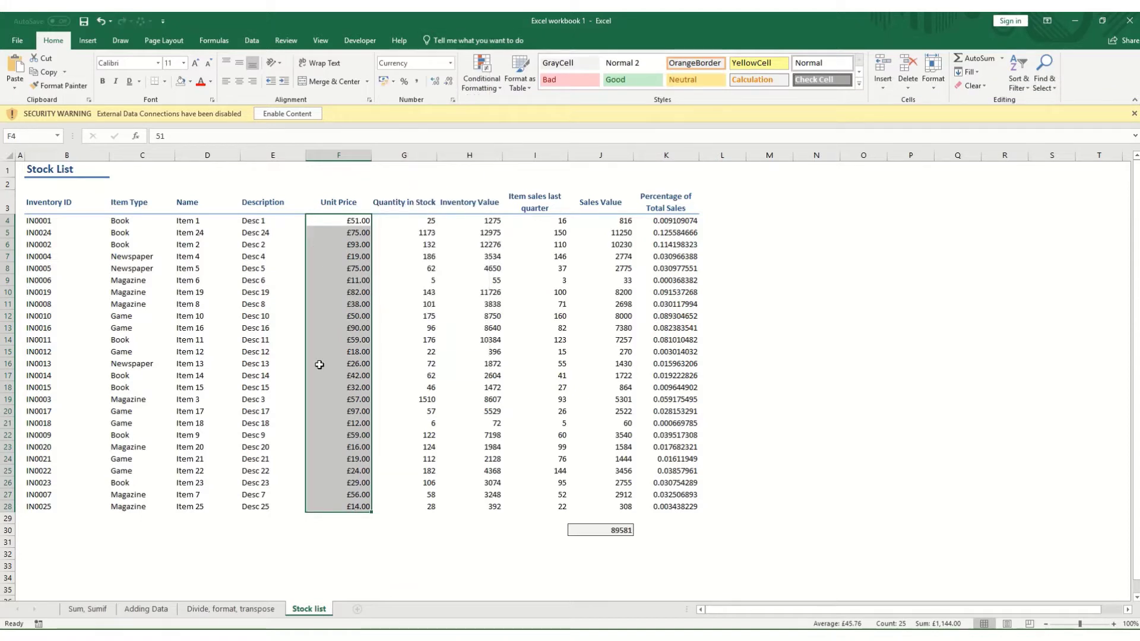
- Increase the decimal places of the Unit Price values, reduce them to none, and restore two decimal places
click(436, 87)
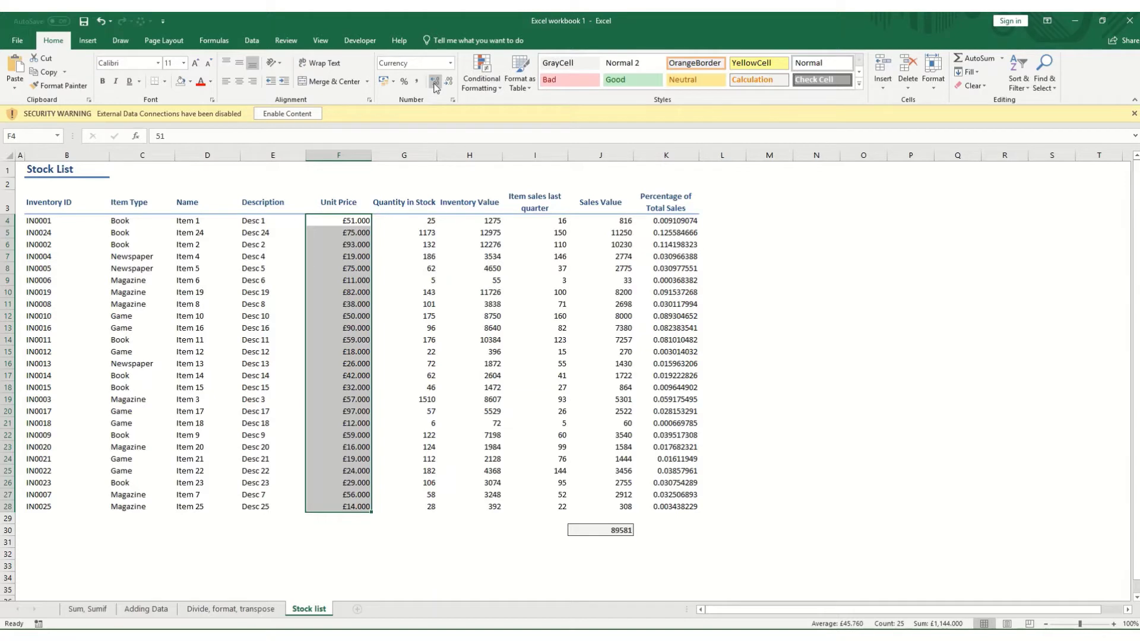
click(436, 87)
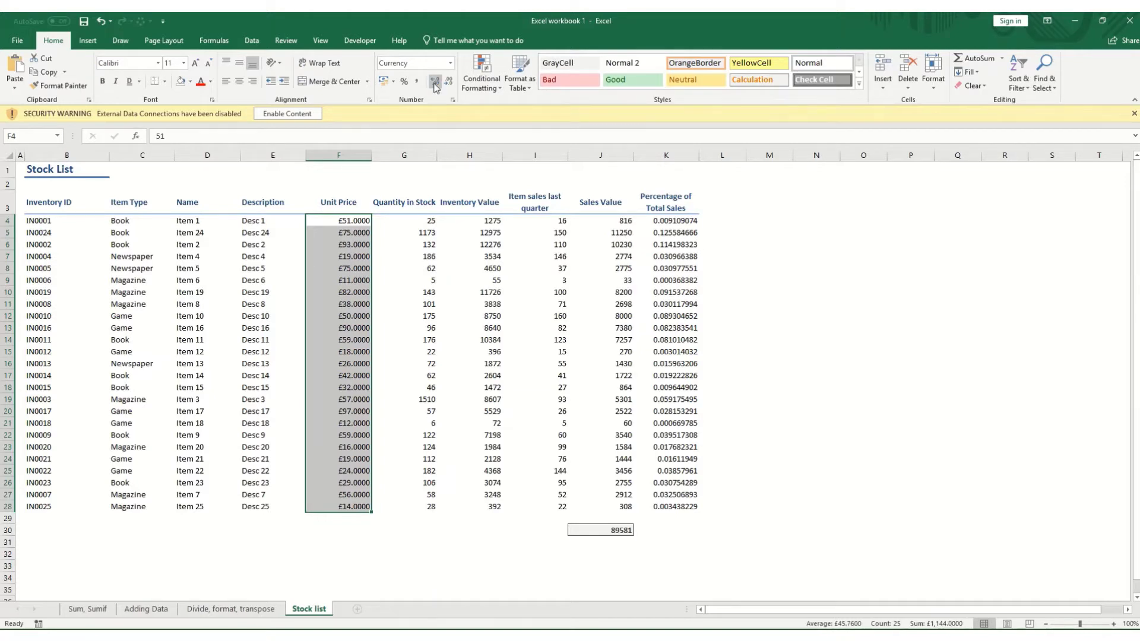
click(435, 87)
click(449, 82)
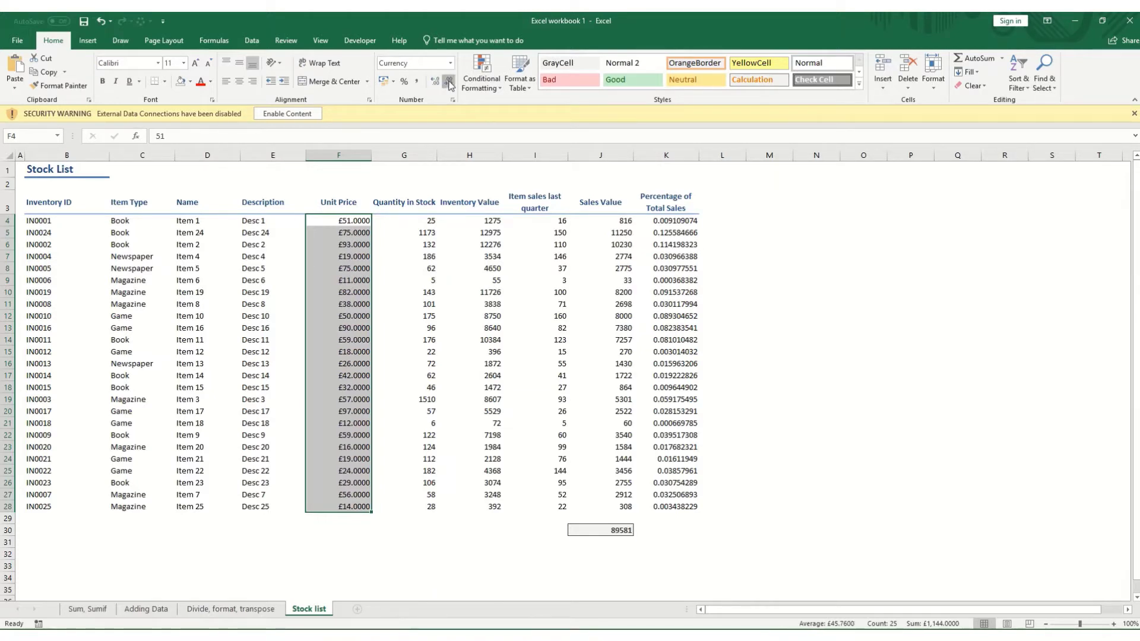
click(449, 82)
click(450, 82)
click(450, 82)
click(449, 85)
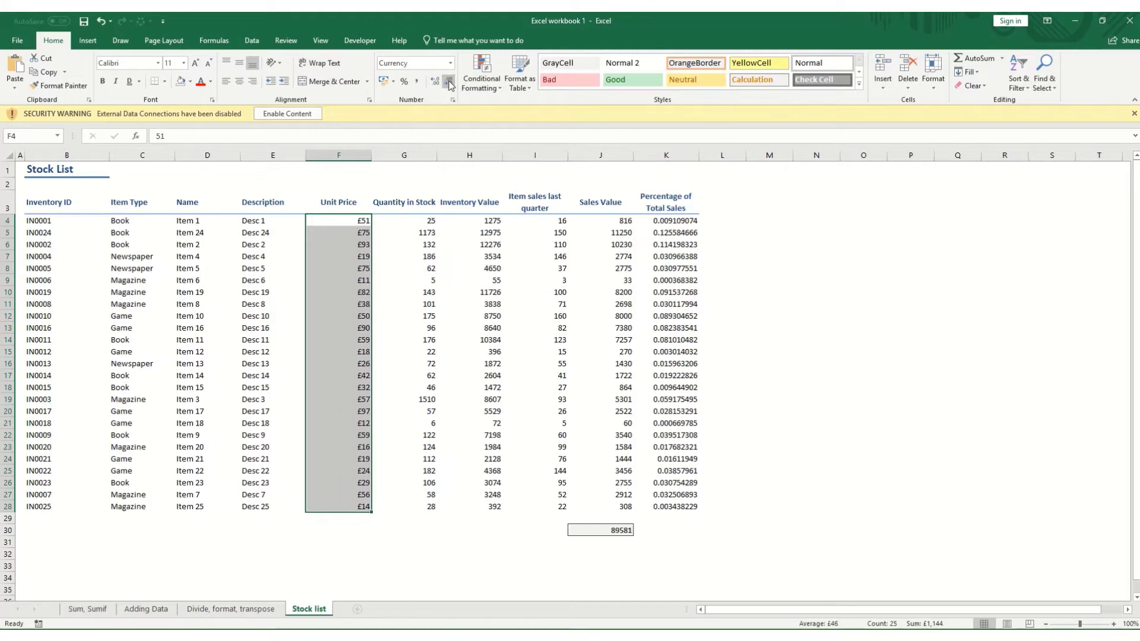
click(436, 81)
click(436, 81)
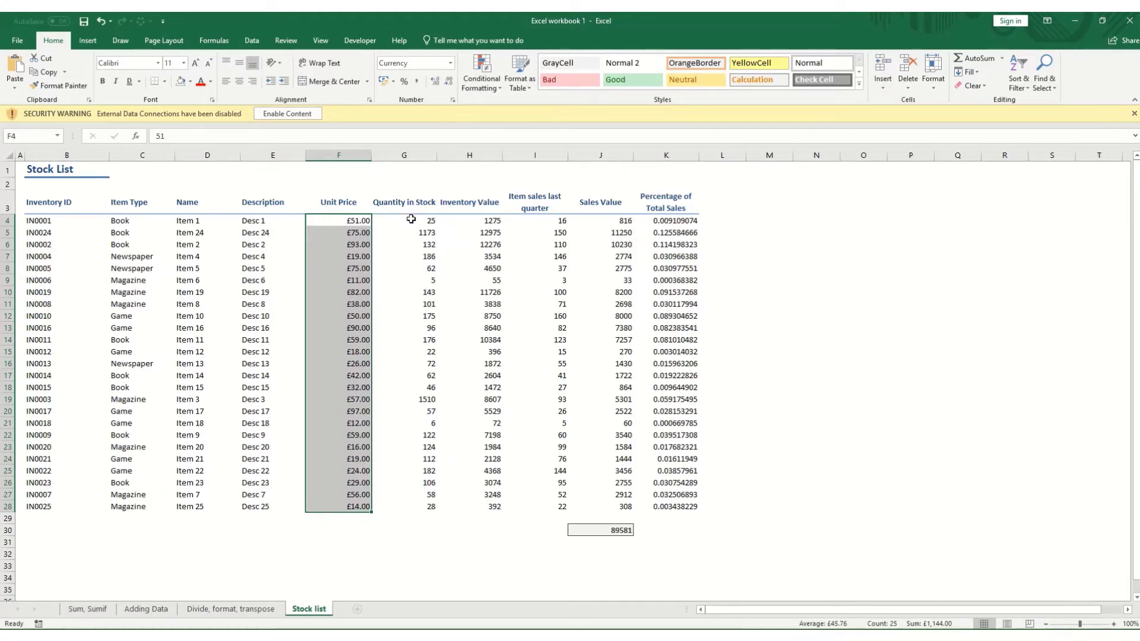
- Format the Quantity in Stock values in G4:G28 as Number with 0 decimal places and a 1000 separator, and centre them horizontally
drag(411, 218, 399, 506)
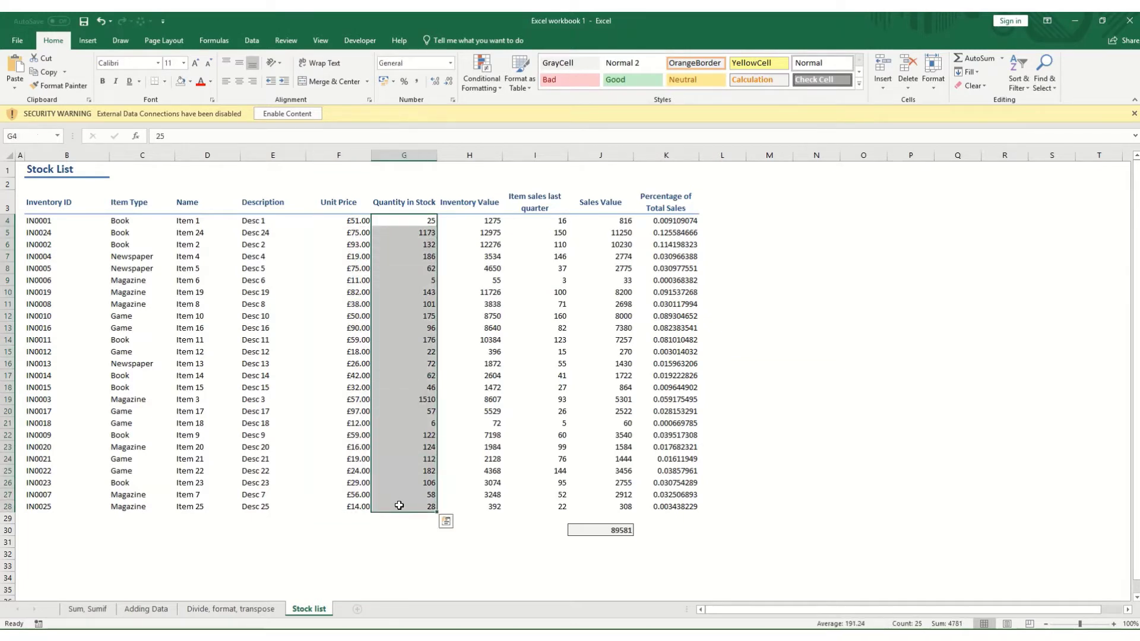
click(452, 63)
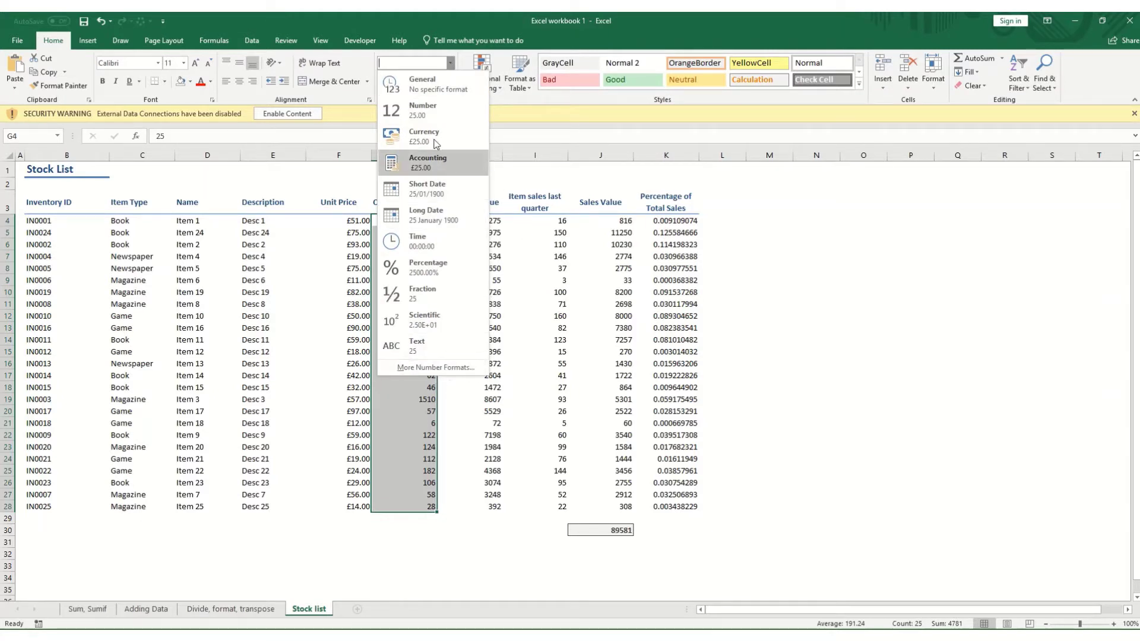
click(454, 100)
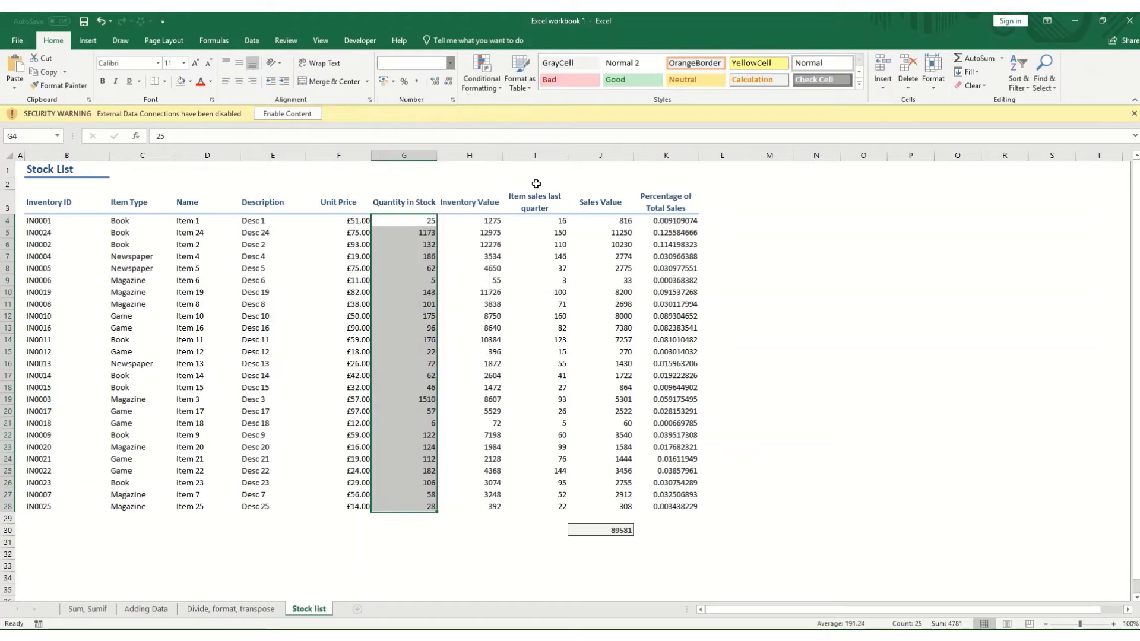
click(453, 100)
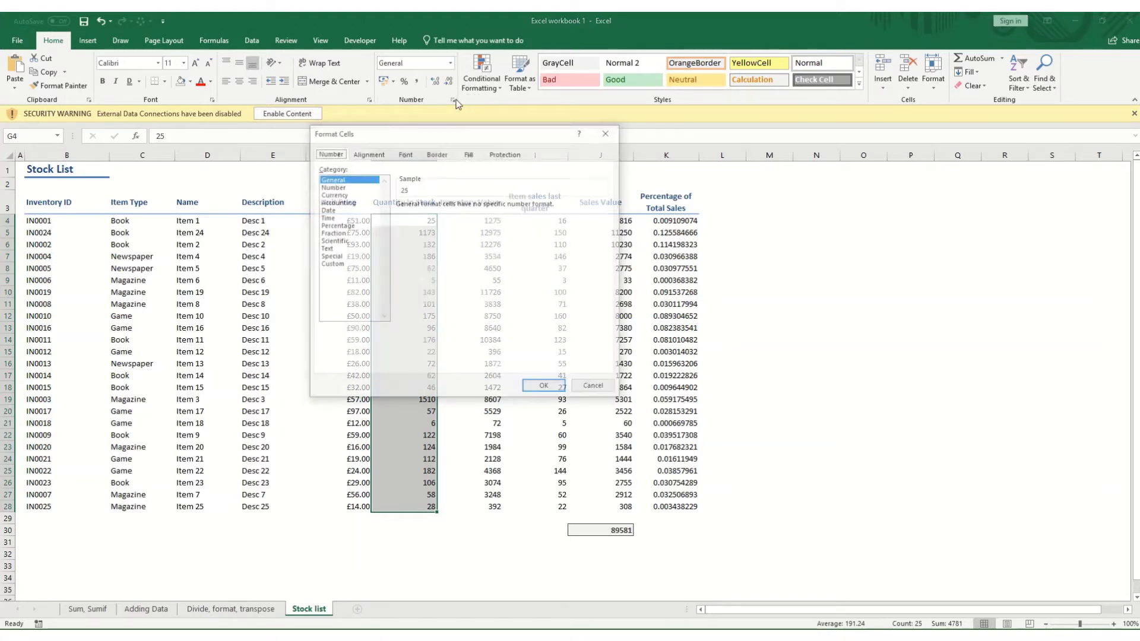
click(333, 186)
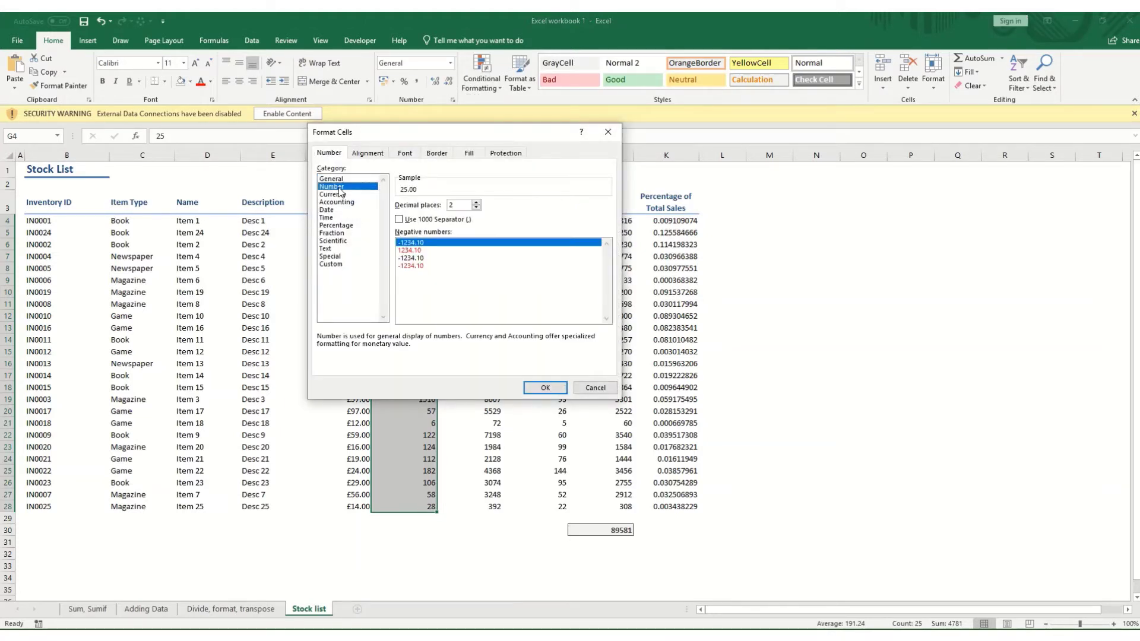
drag(500, 134, 686, 183)
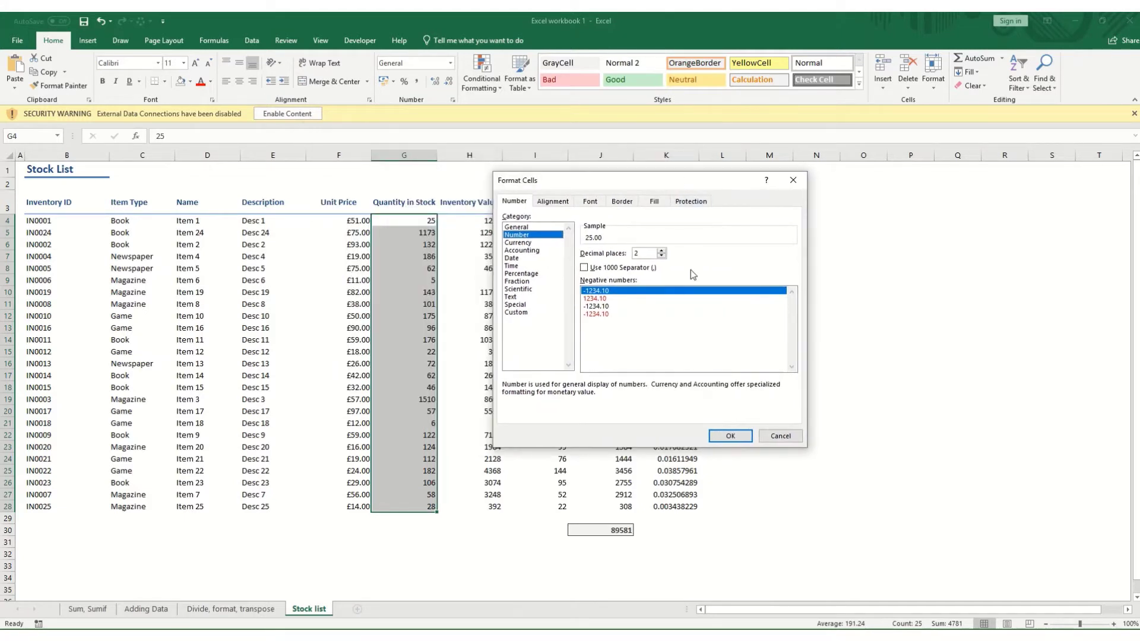
click(662, 257)
click(585, 268)
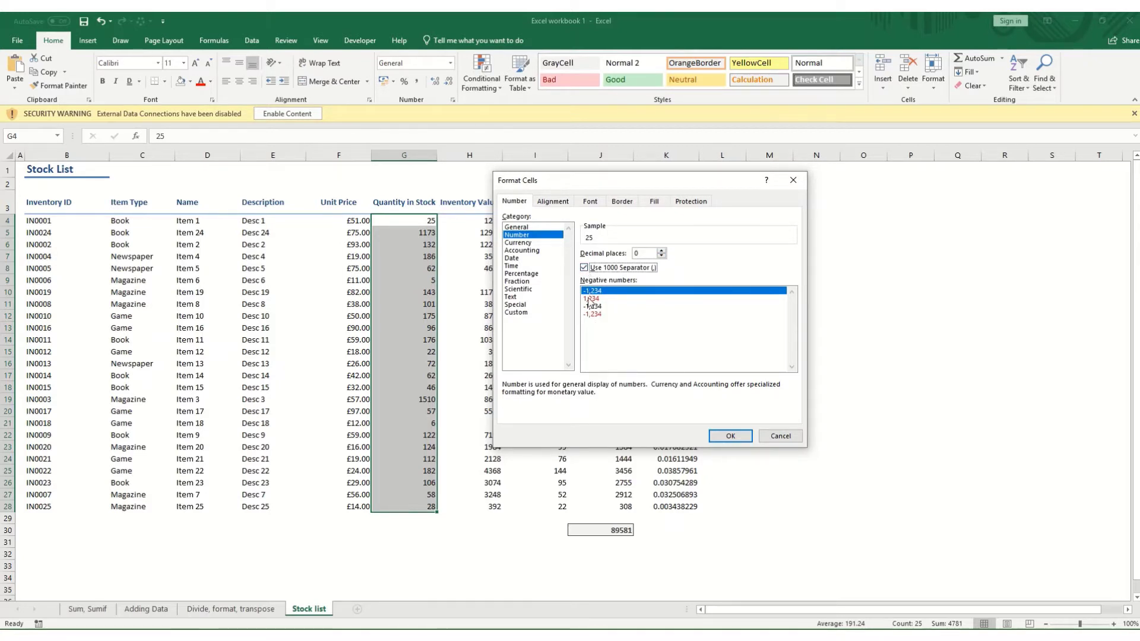
click(720, 441)
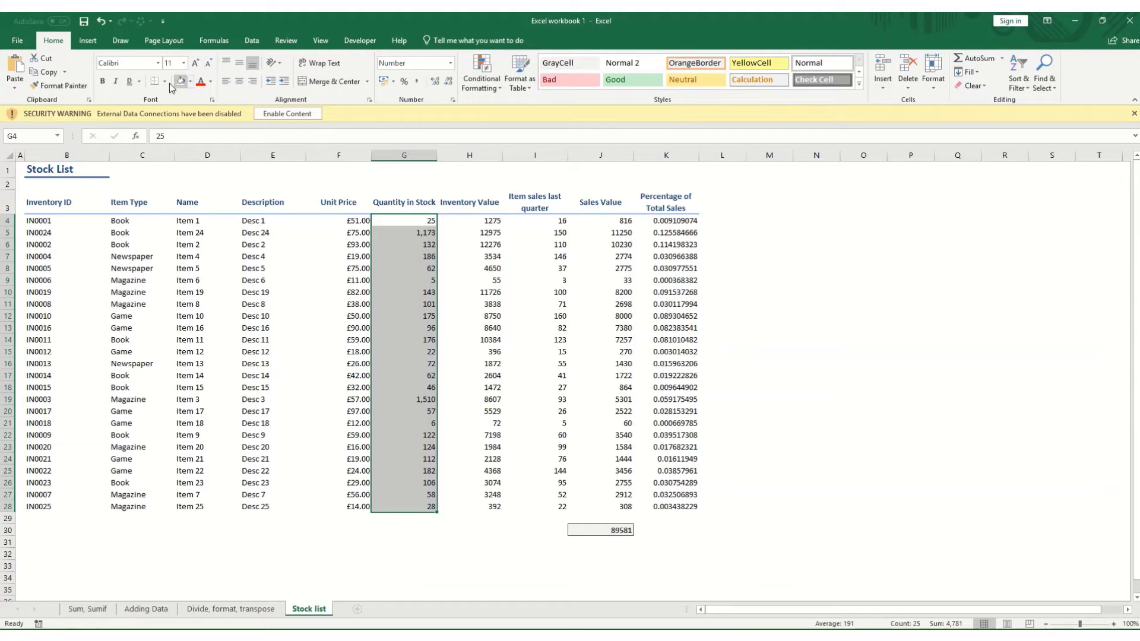
click(239, 82)
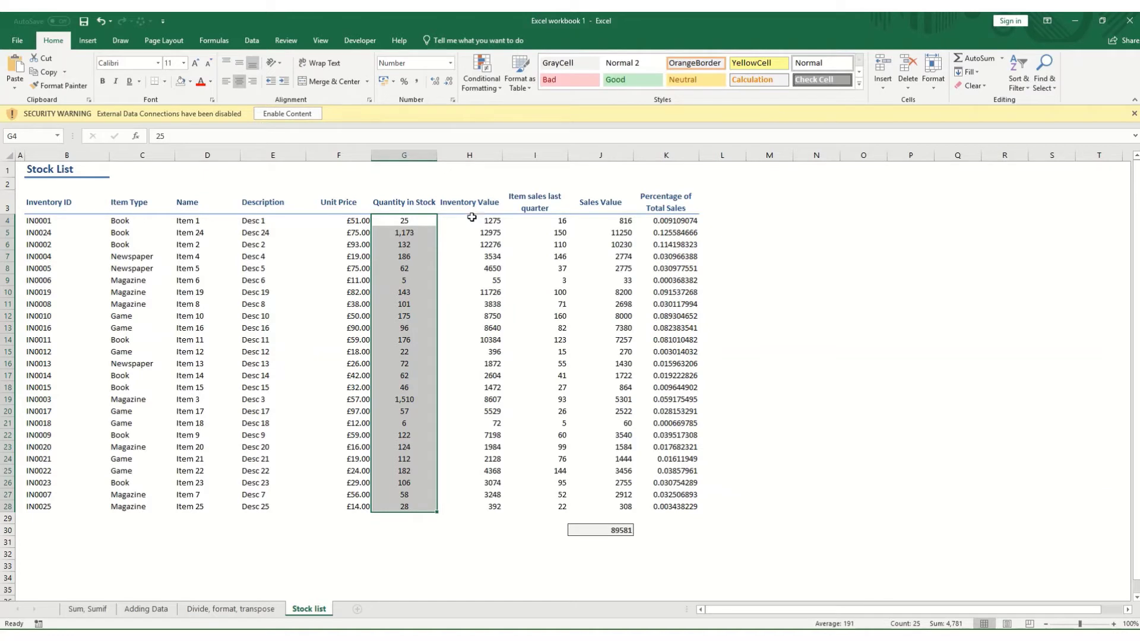
- Apply the Currency format to the Inventory Value figures in H4:H28
drag(481, 221, 495, 509)
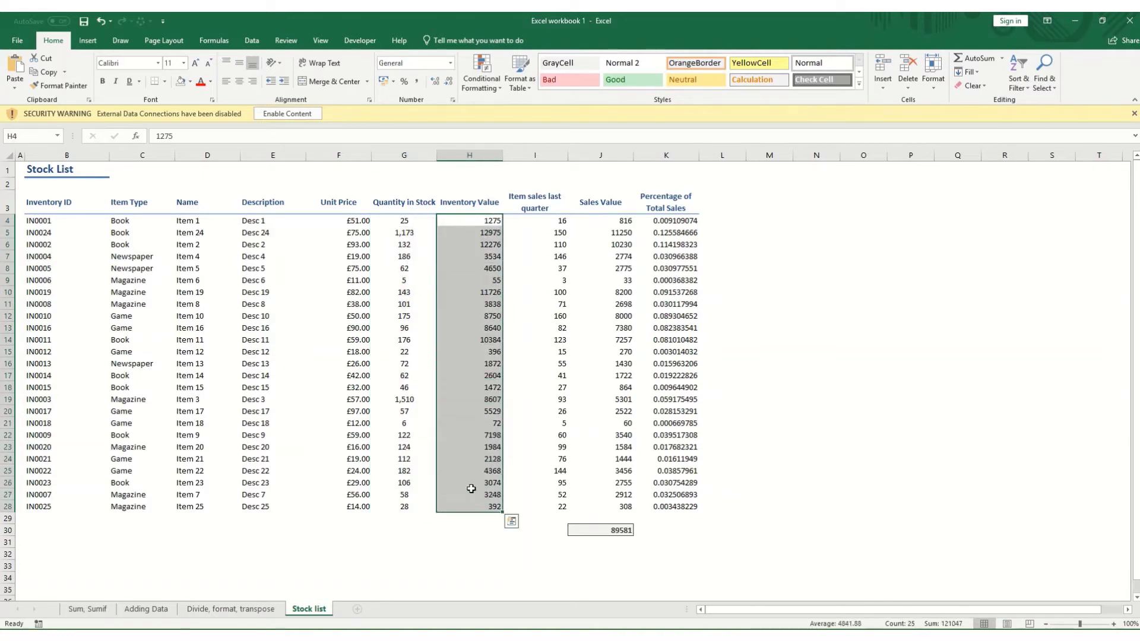
click(450, 63)
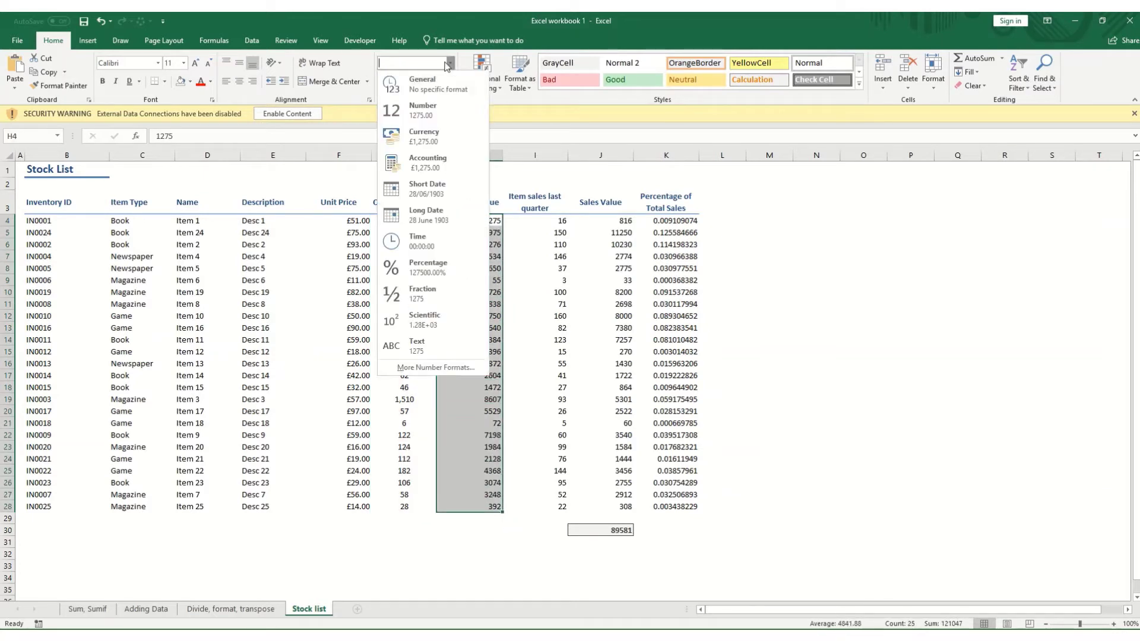
click(424, 137)
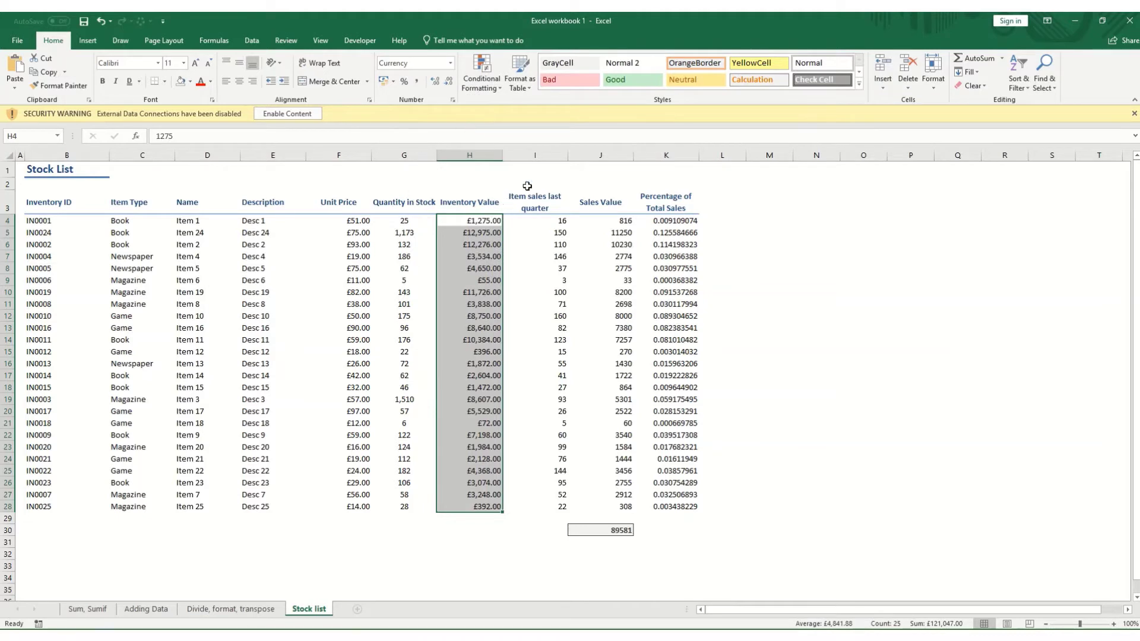
- Format the Item sales last quarter values in I4:I28 as Number with no decimal places and centre them horizontally
drag(541, 223, 549, 505)
click(450, 63)
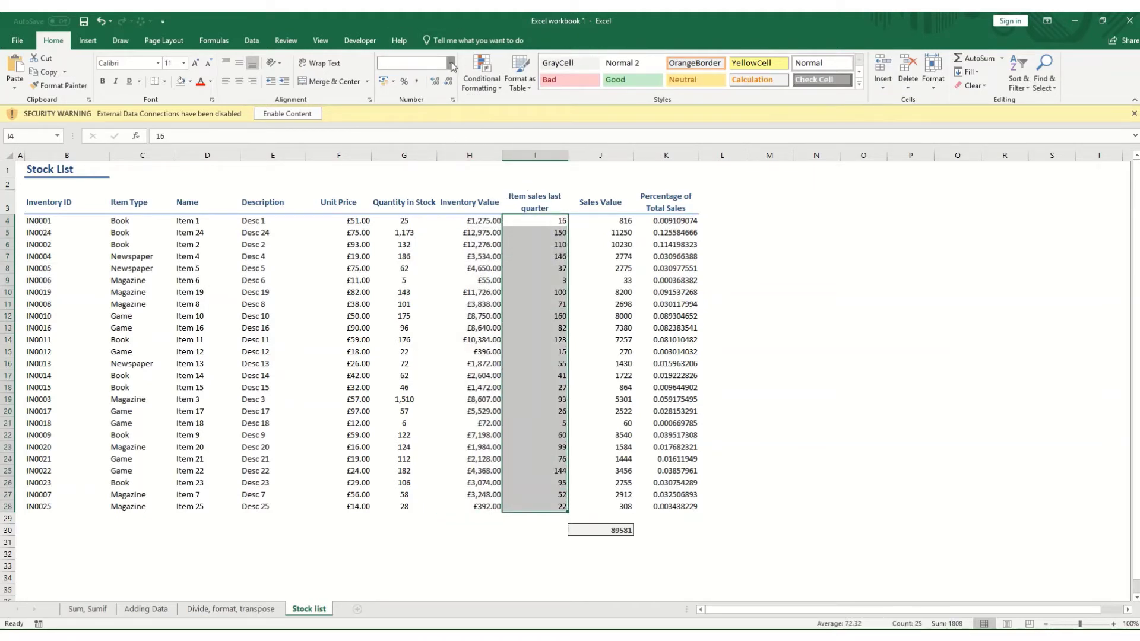
click(411, 109)
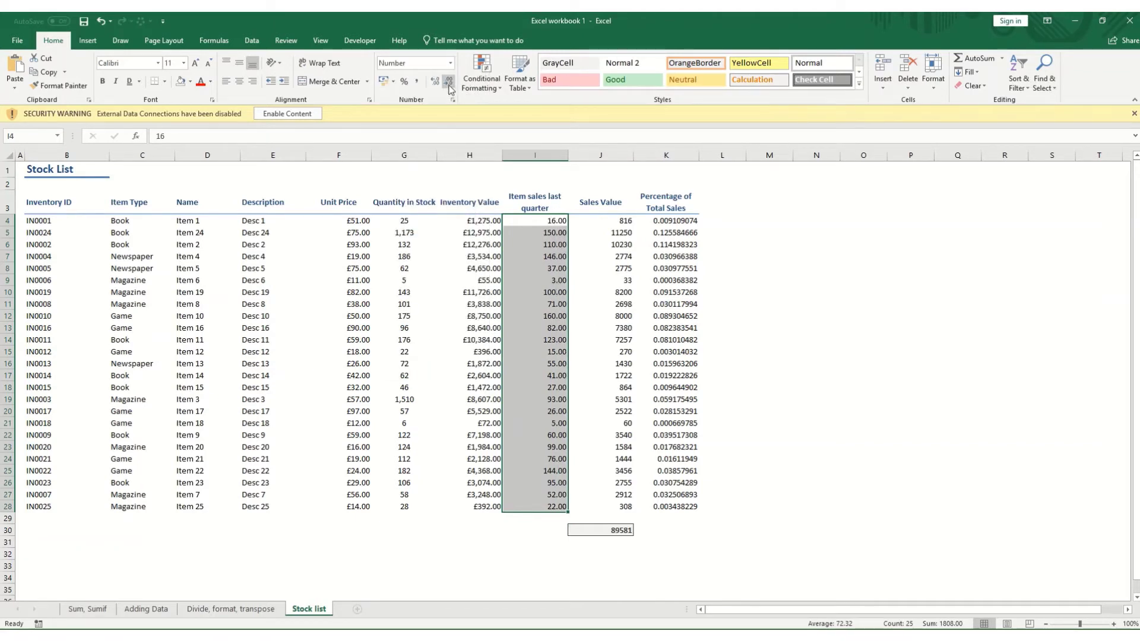
click(449, 84)
click(449, 84)
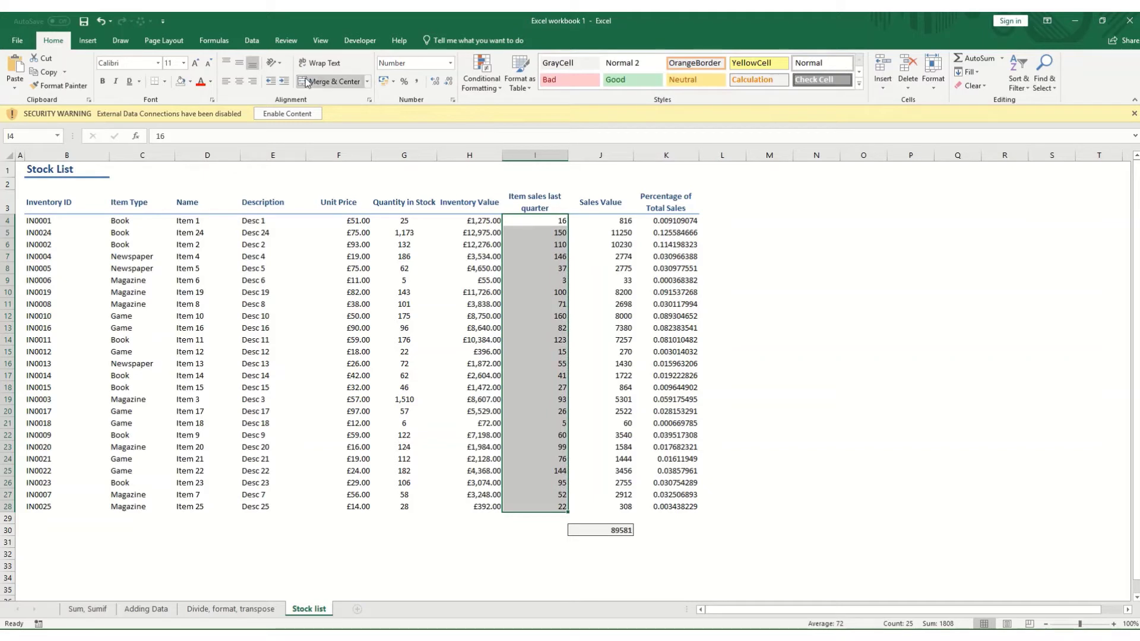
click(240, 81)
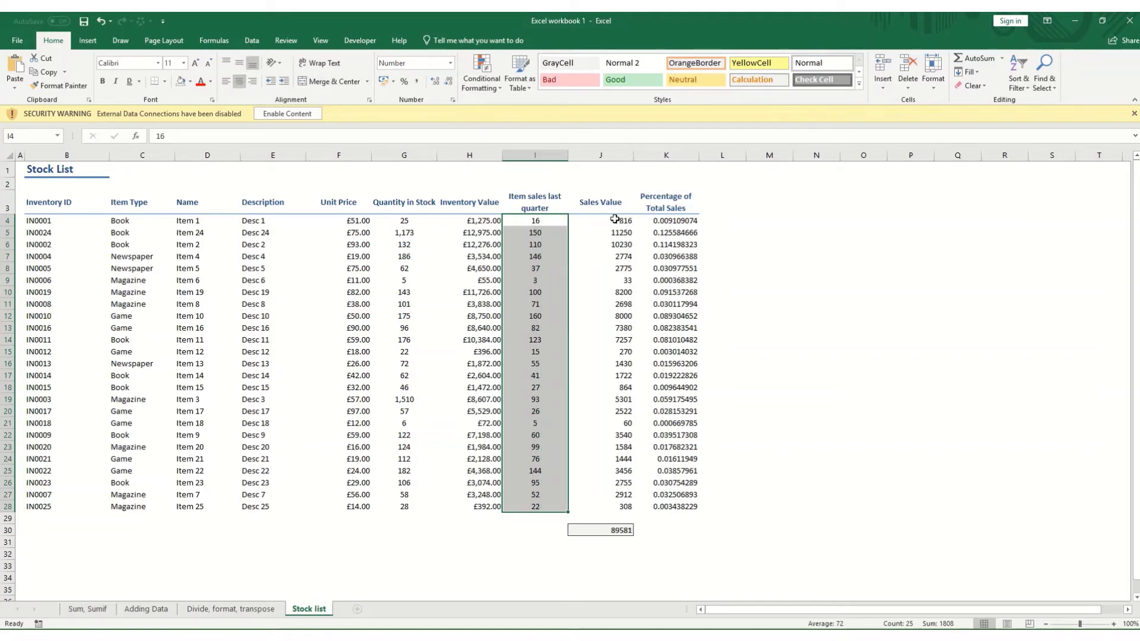
- Apply the Currency format to the Sales Value figures and their total in J4:J30
drag(614, 219, 593, 530)
click(450, 62)
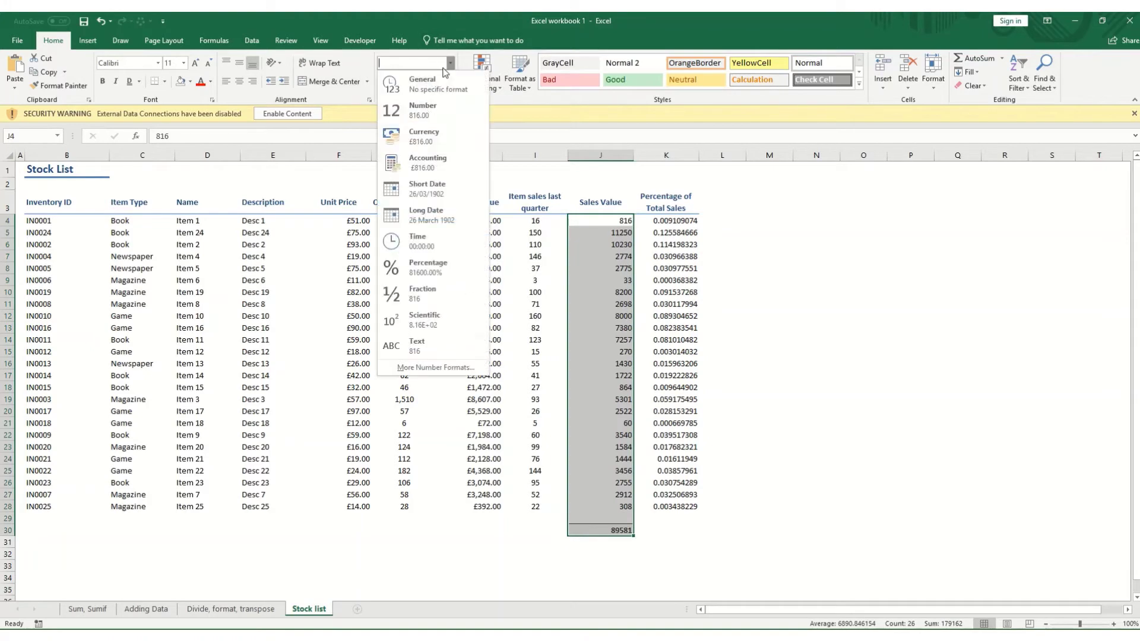
click(421, 133)
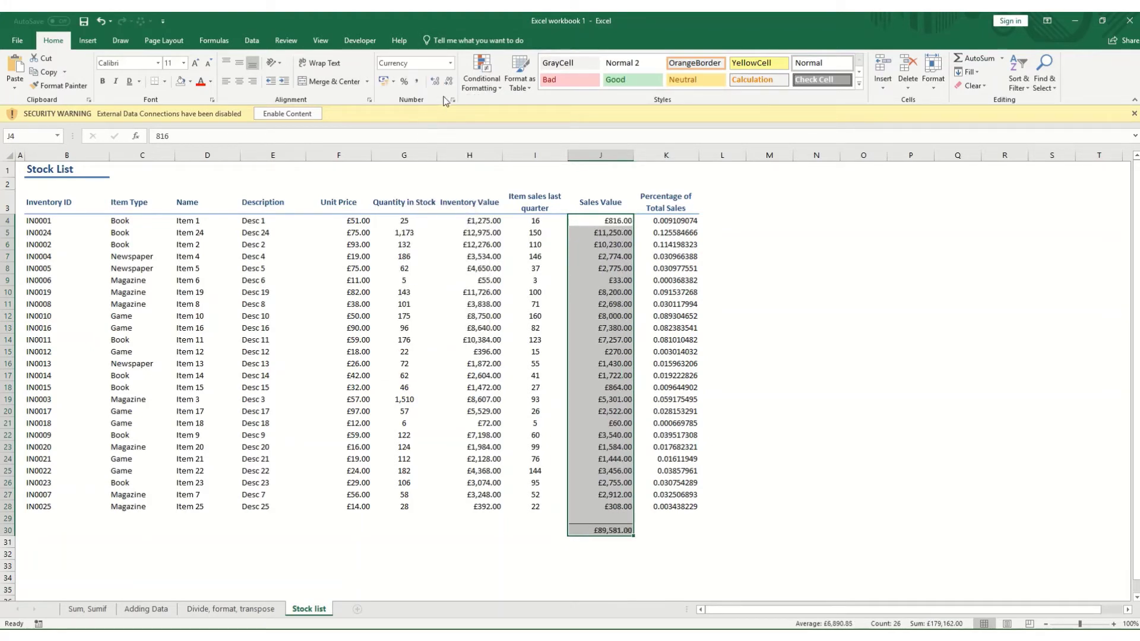
- Format the Percentage of Total Sales values in K4:K28 as percentages with two decimal places
click(677, 221)
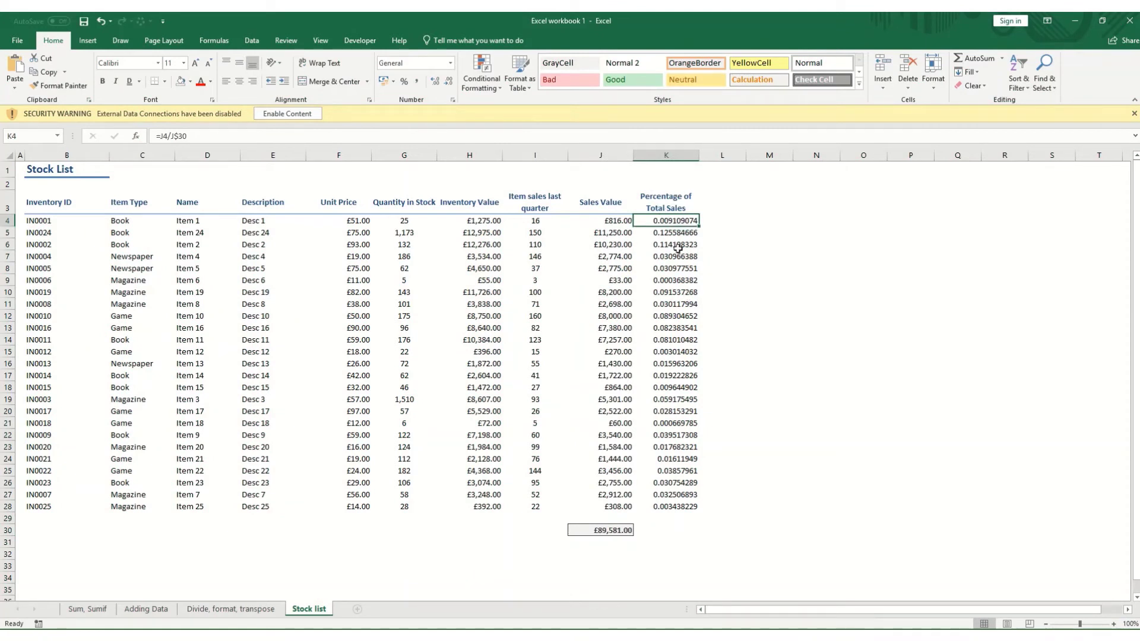
key(ctrl+shift+Down)
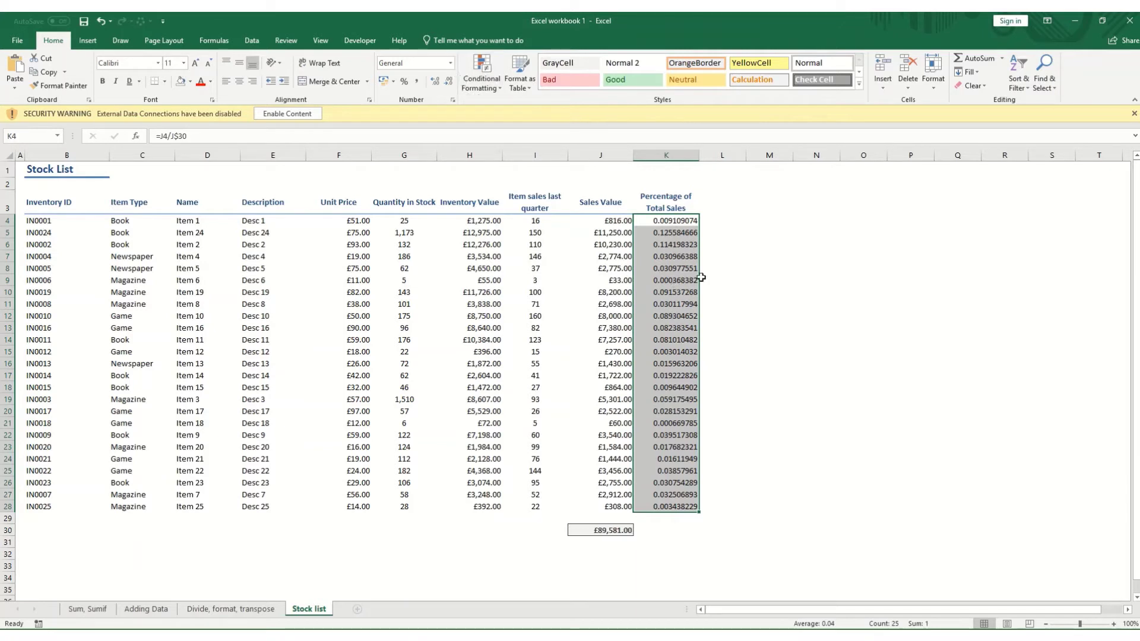
click(402, 81)
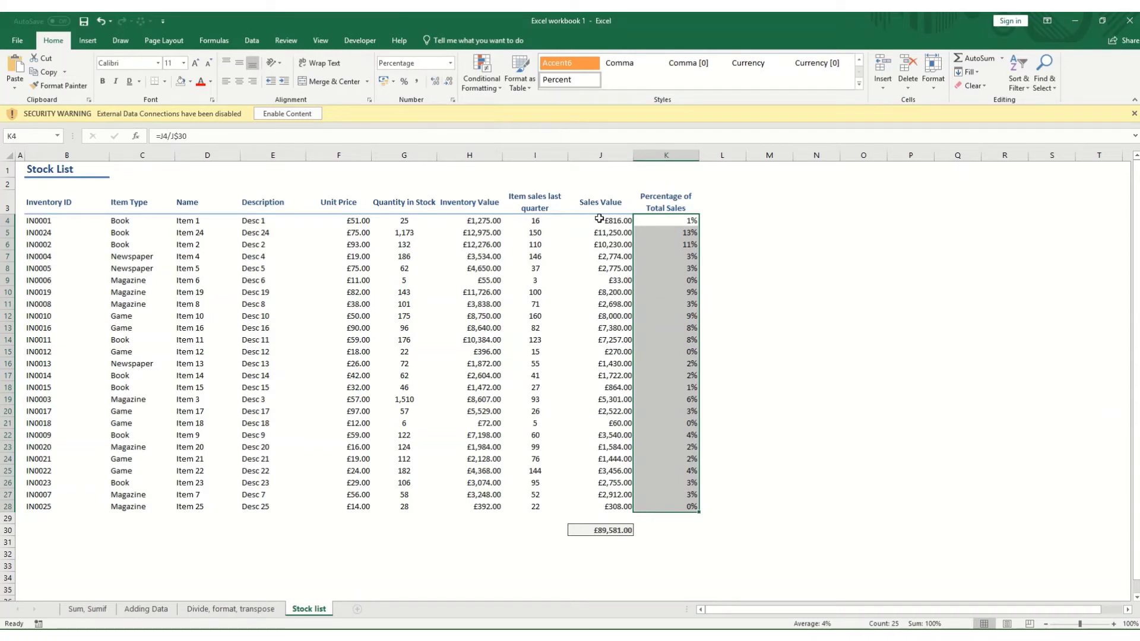
click(434, 87)
click(439, 87)
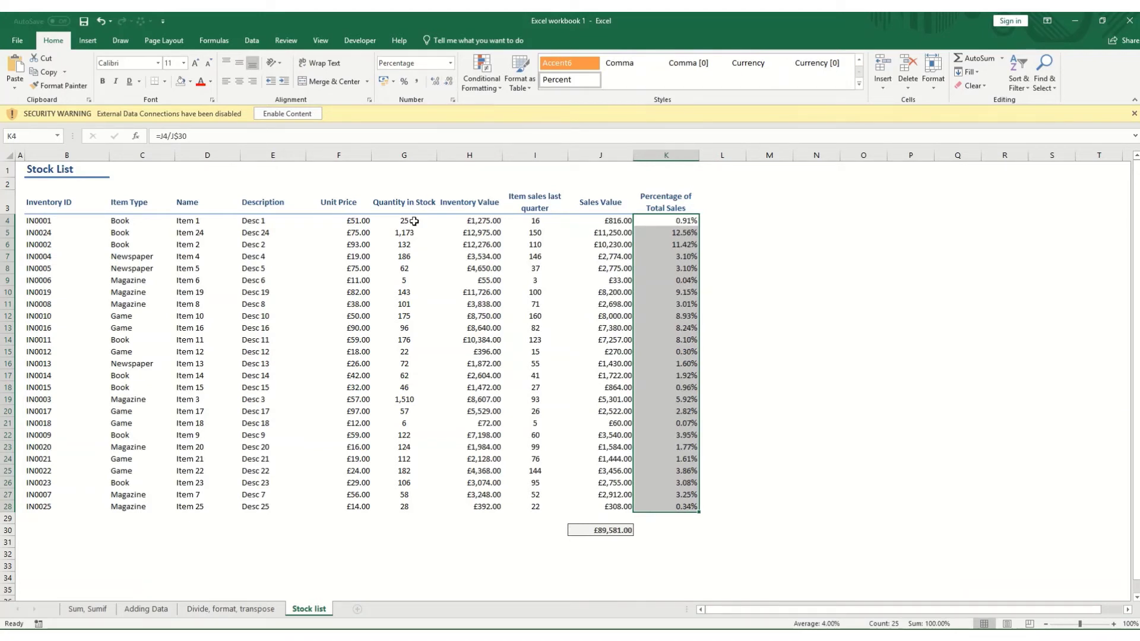
key(ctrl+Down)
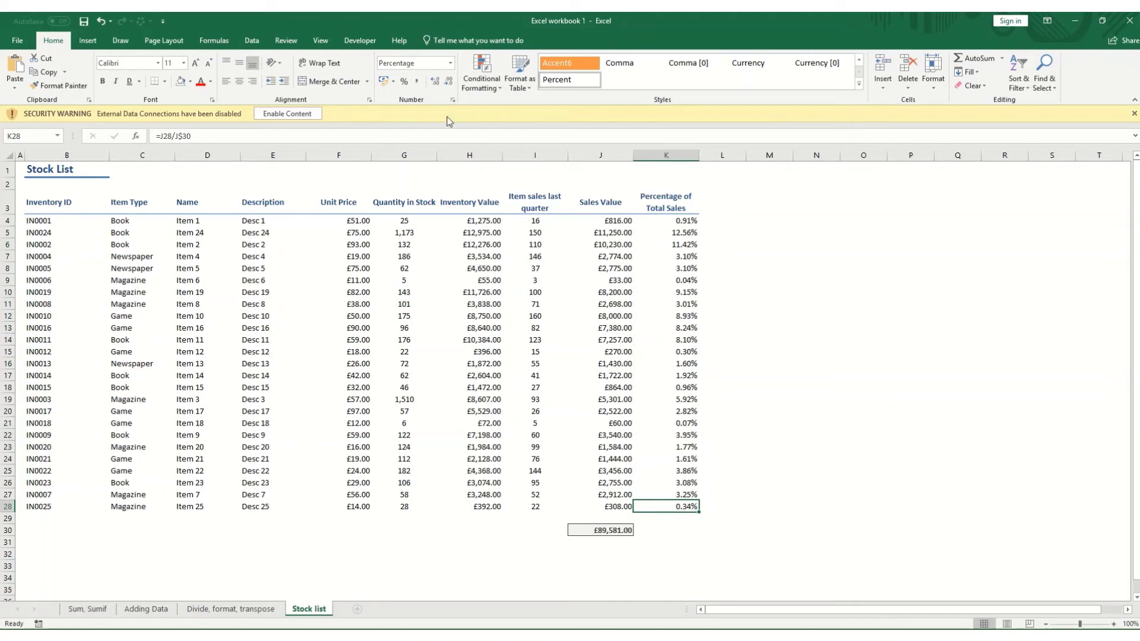
- Enter the date 1/6/20 in cell C1 beside the Stock List title
click(144, 172)
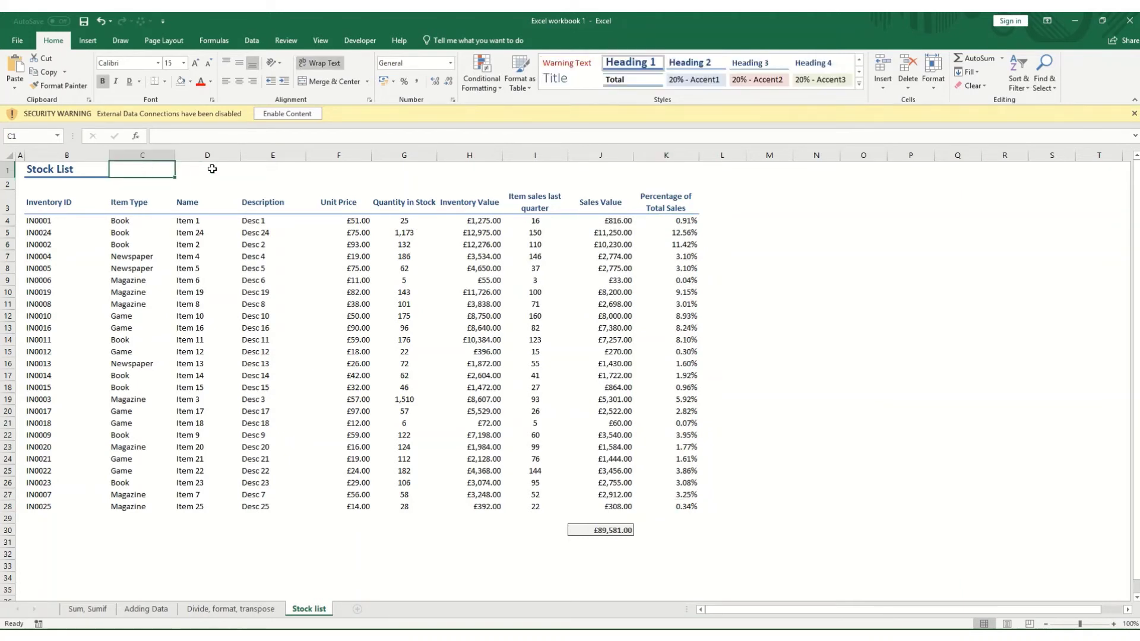
click(451, 65)
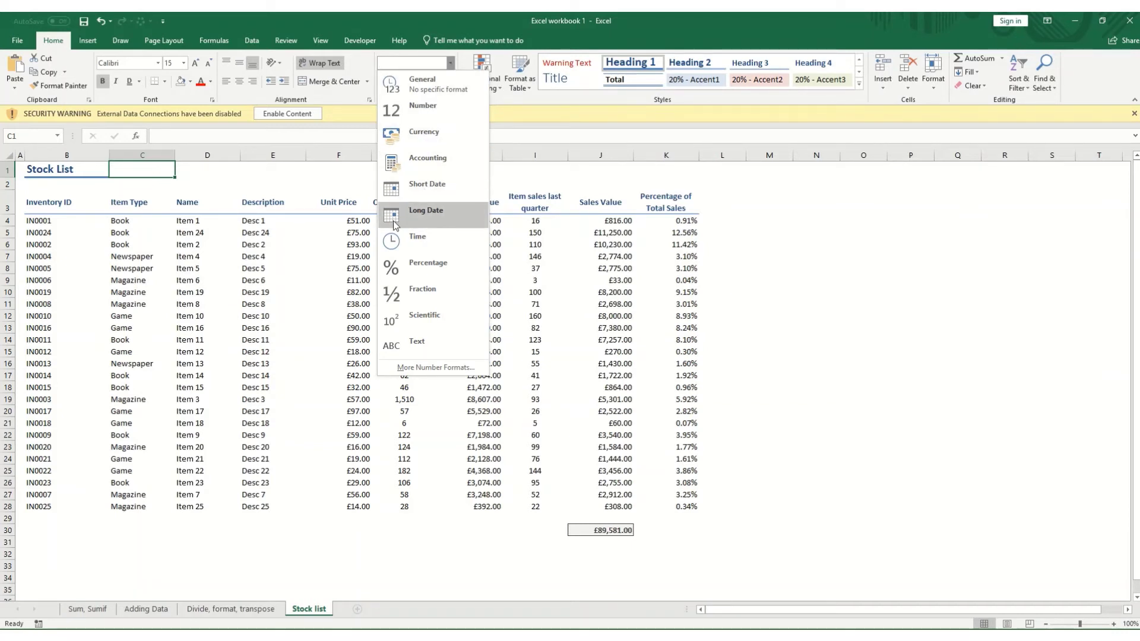
click(134, 167)
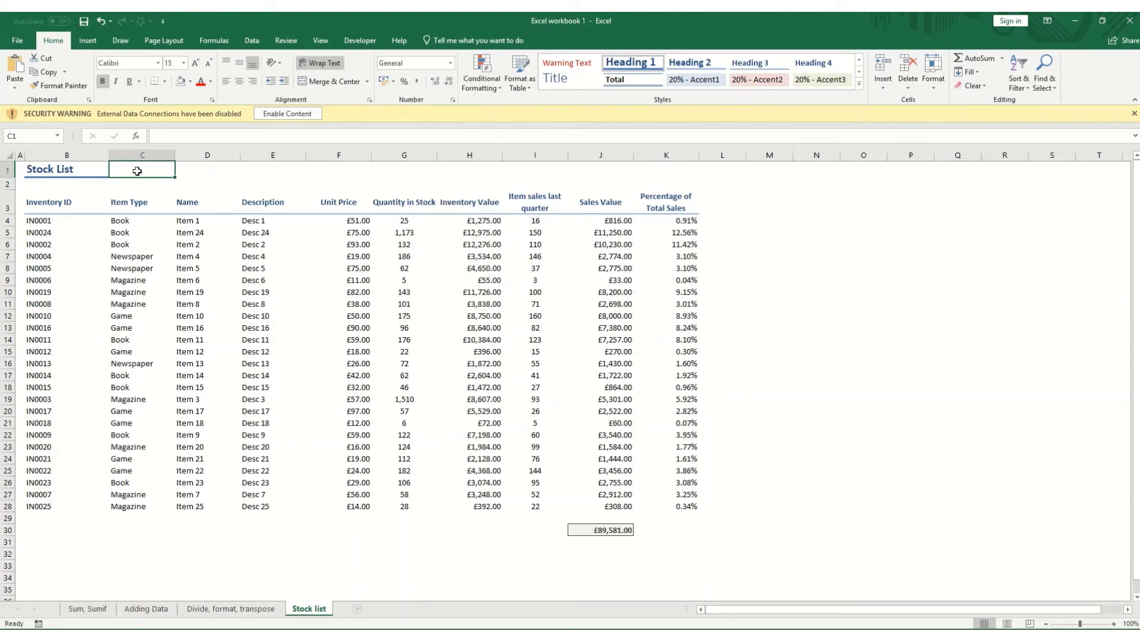
text(1/6/20)
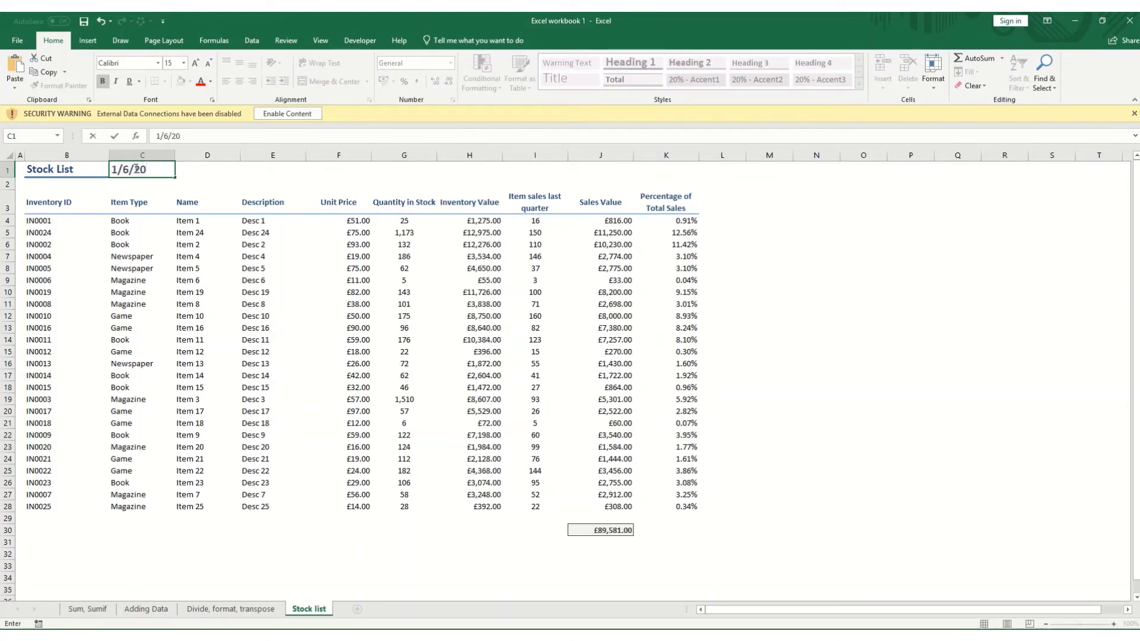
key(Return)
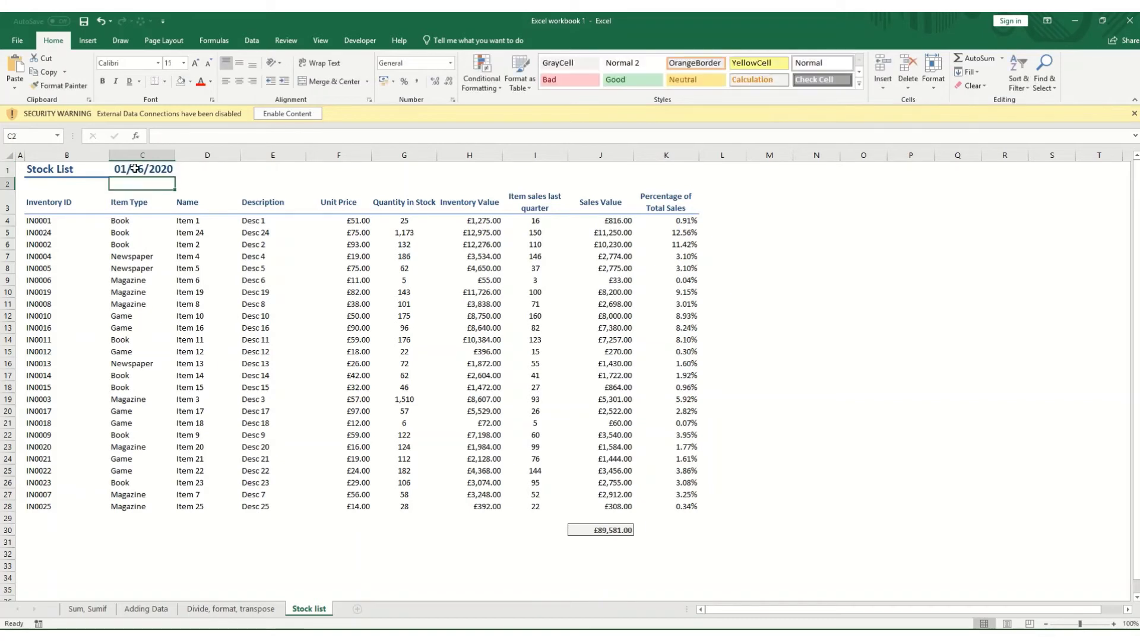
- Format the date in C1 as Long Date and apply the Heading 3 cell style to it
key(Up)
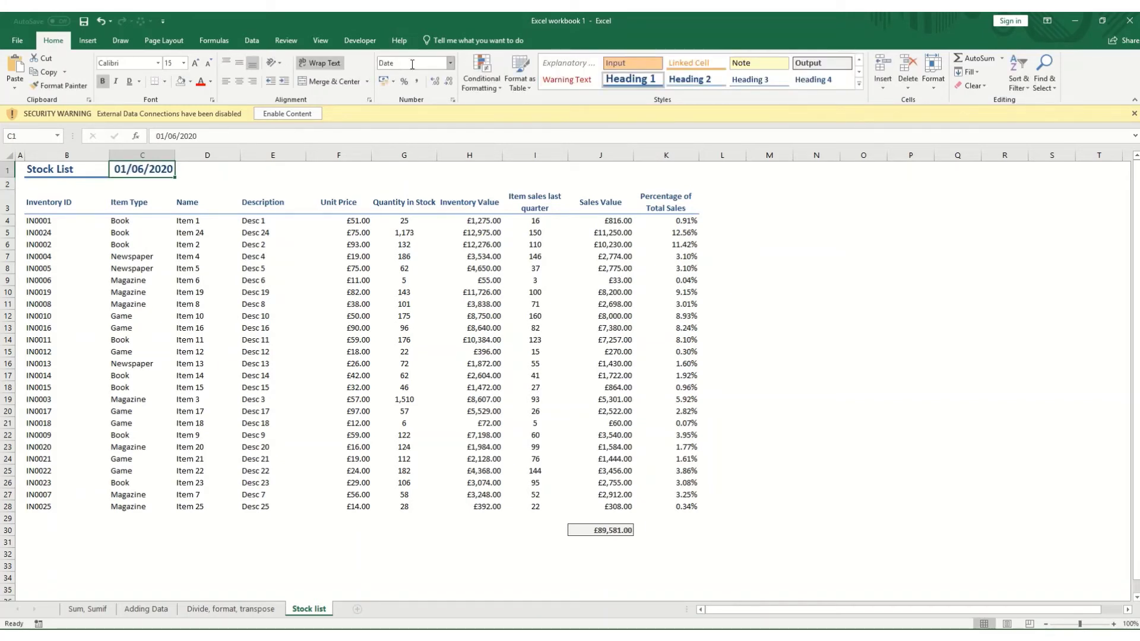
click(452, 66)
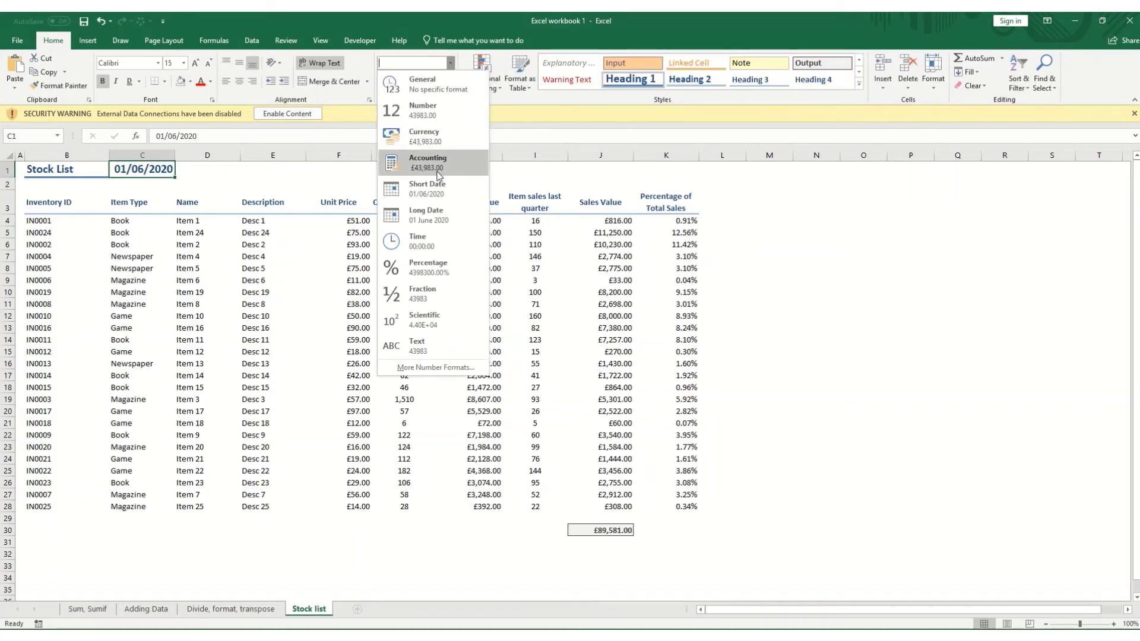
click(438, 222)
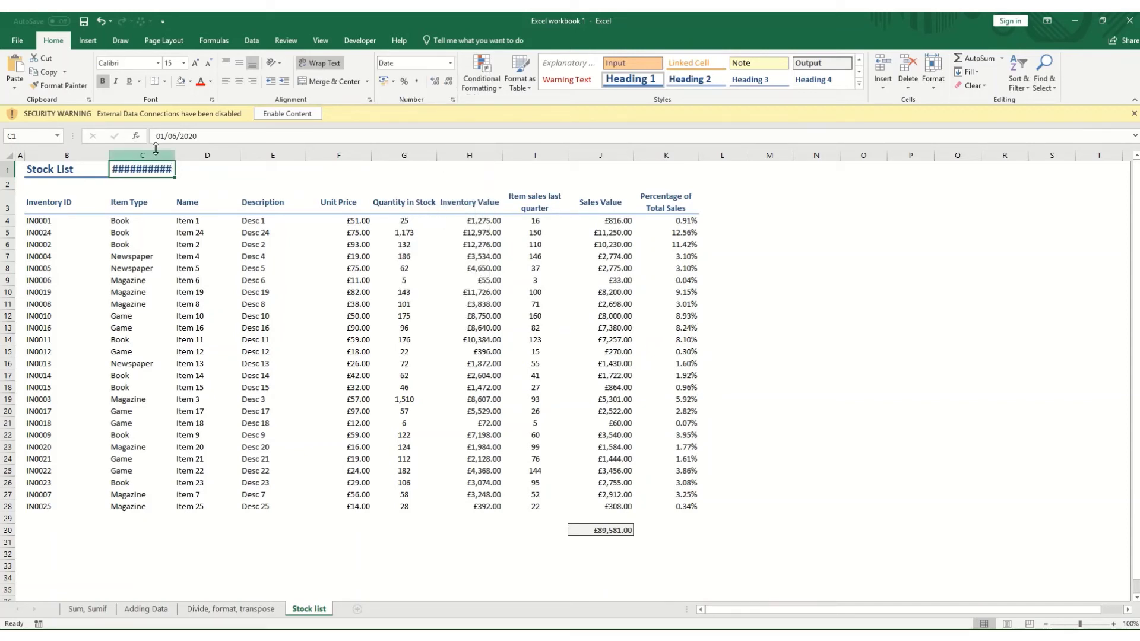
click(768, 81)
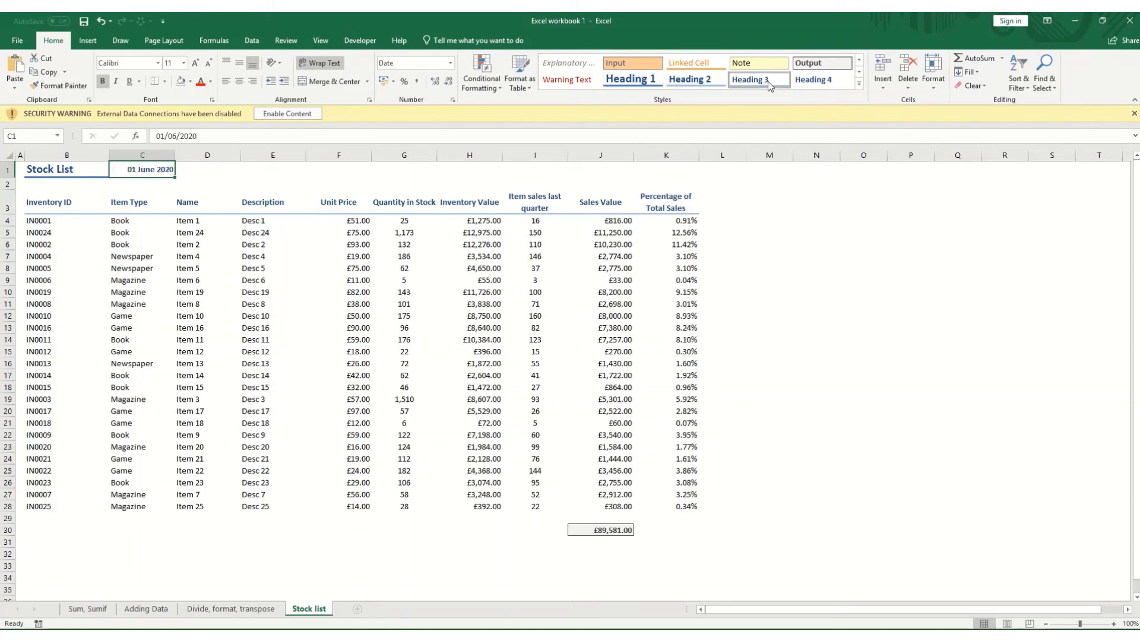
click(240, 176)
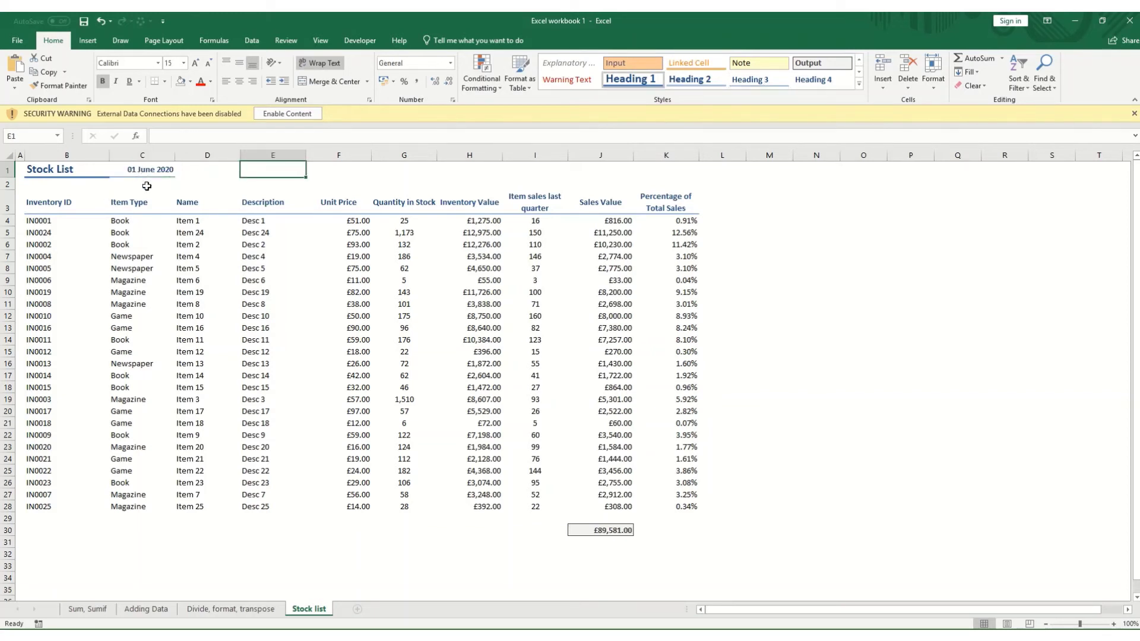
- Try the English (United States) locale in the date format settings for C1, then restore English (United Kingdom) with the *14 March 2012 type
click(146, 176)
click(451, 64)
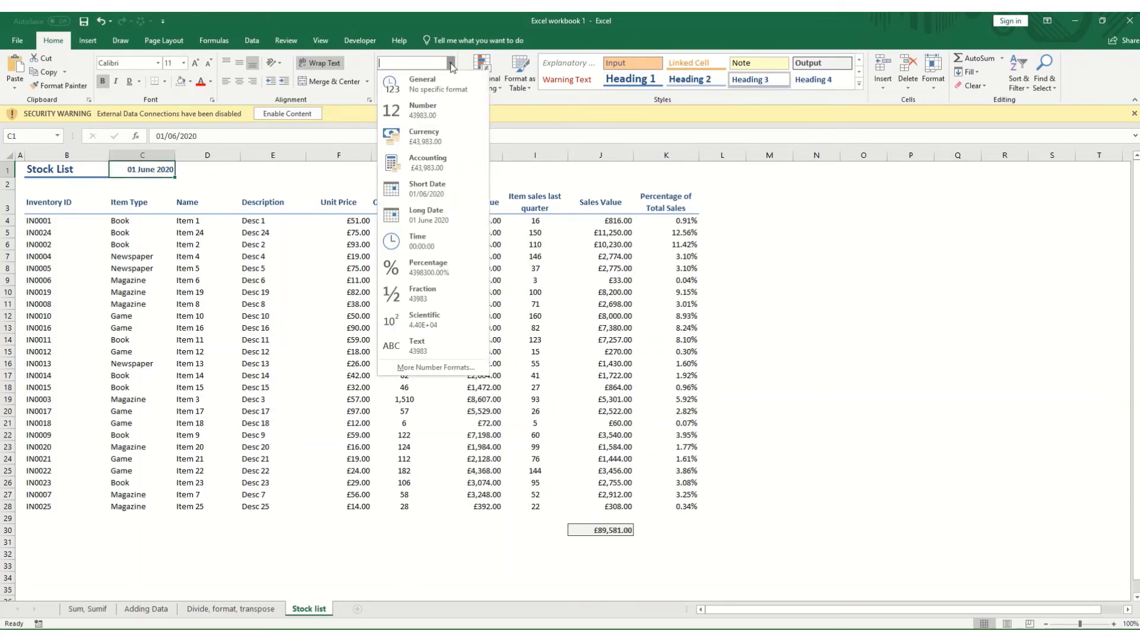
click(436, 367)
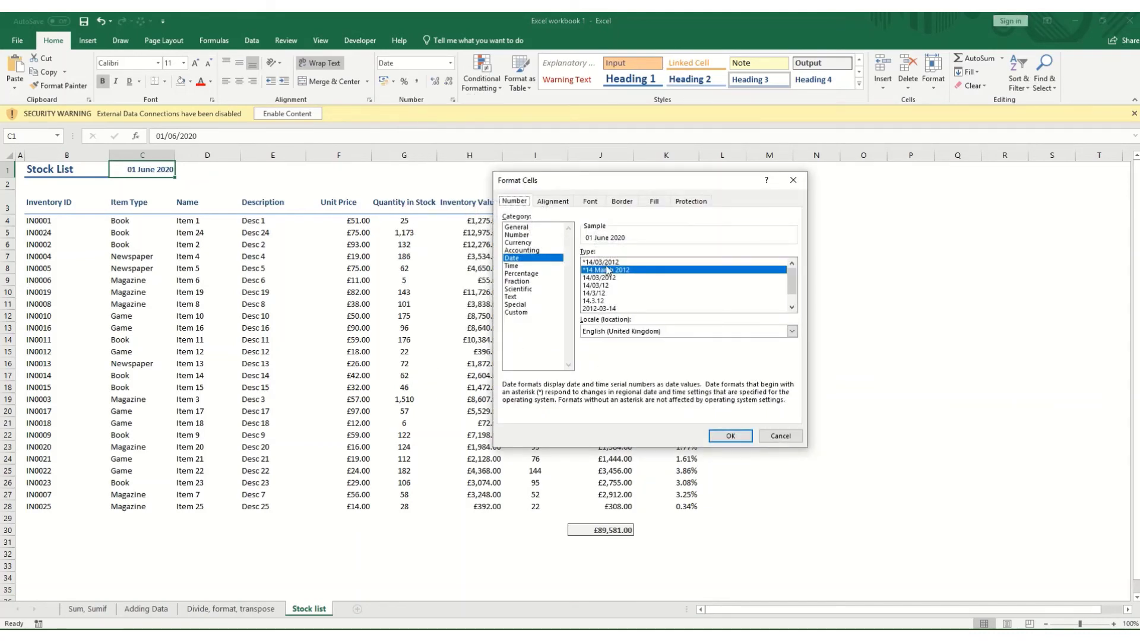
click(664, 333)
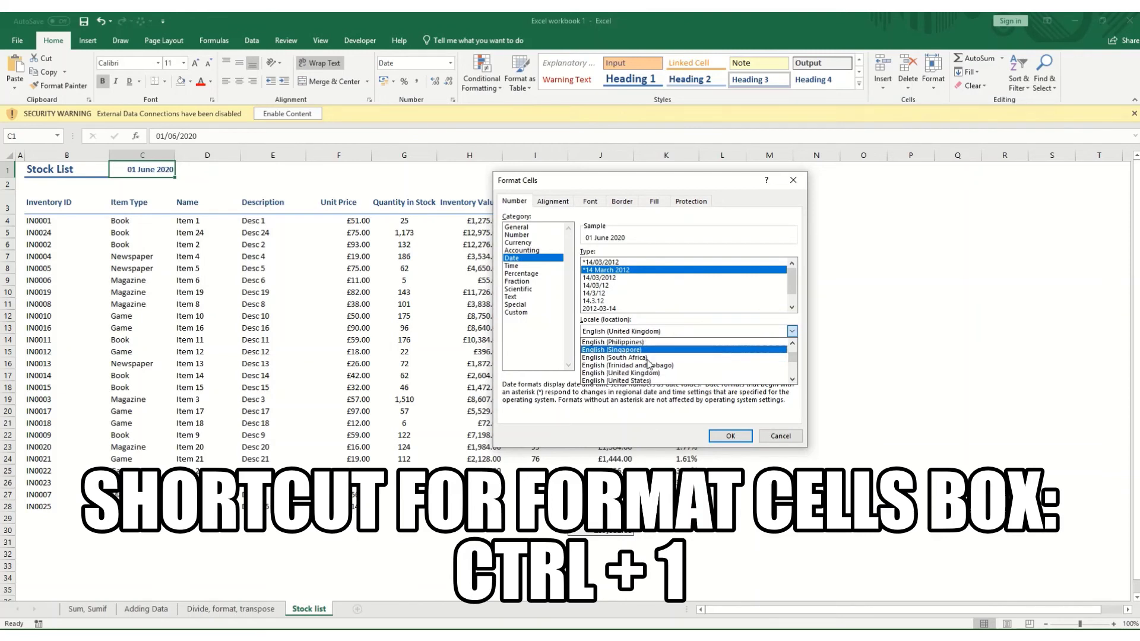
click(644, 382)
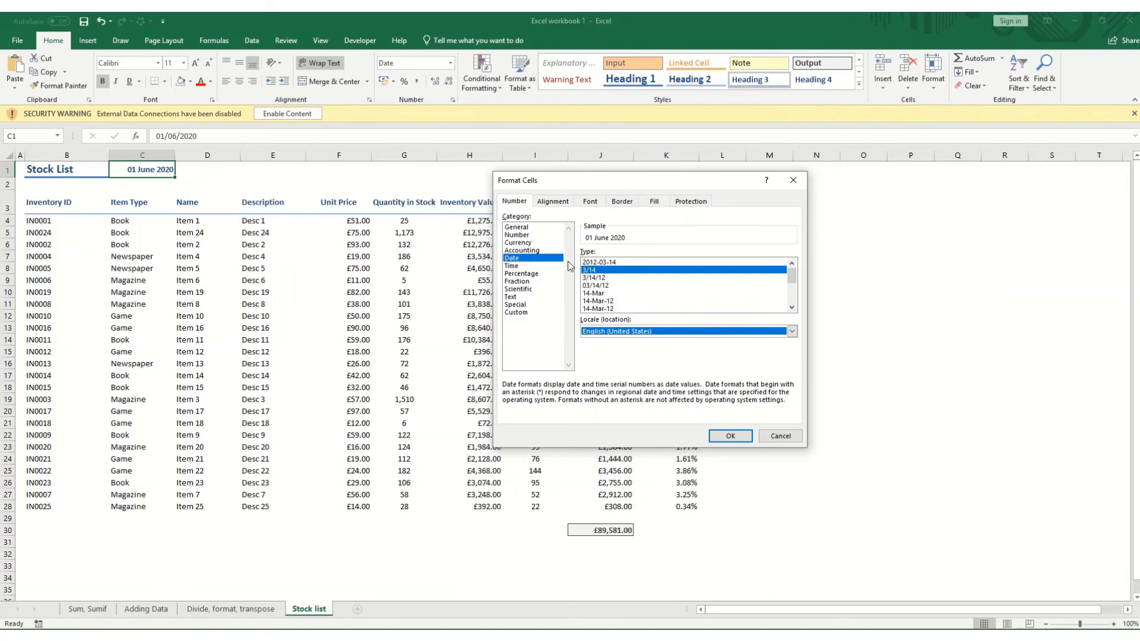
click(624, 333)
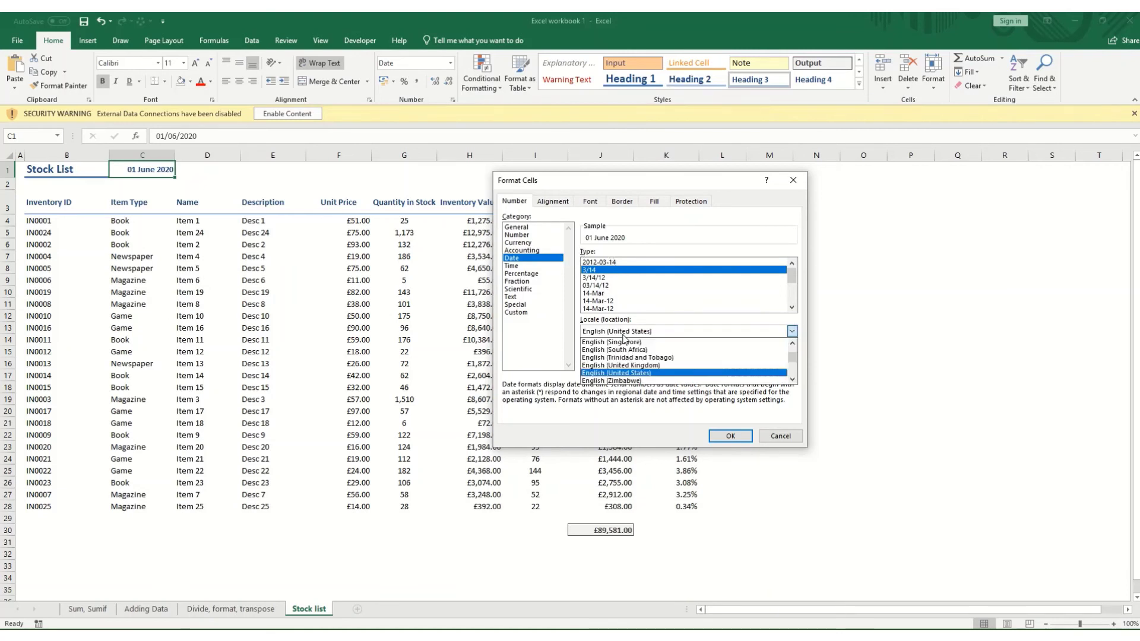
click(620, 369)
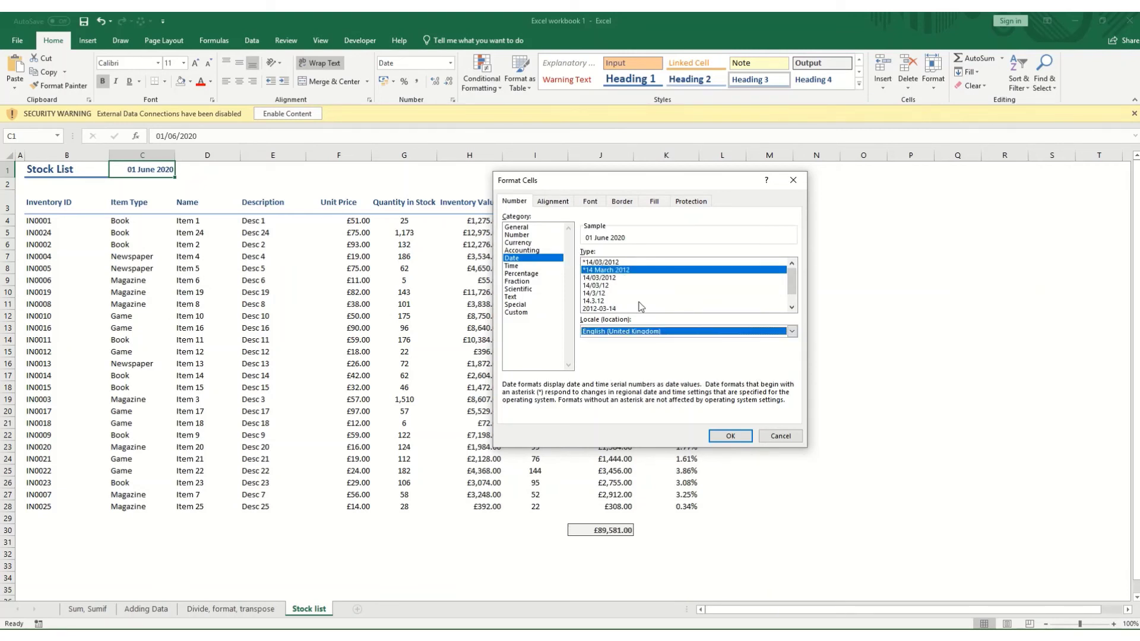
click(716, 435)
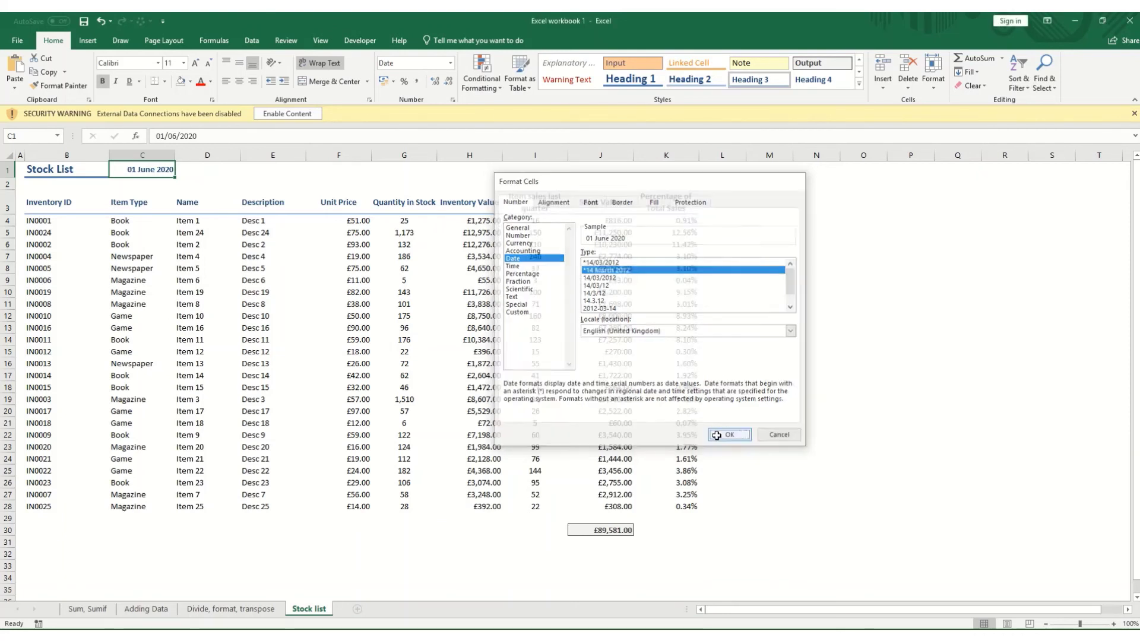